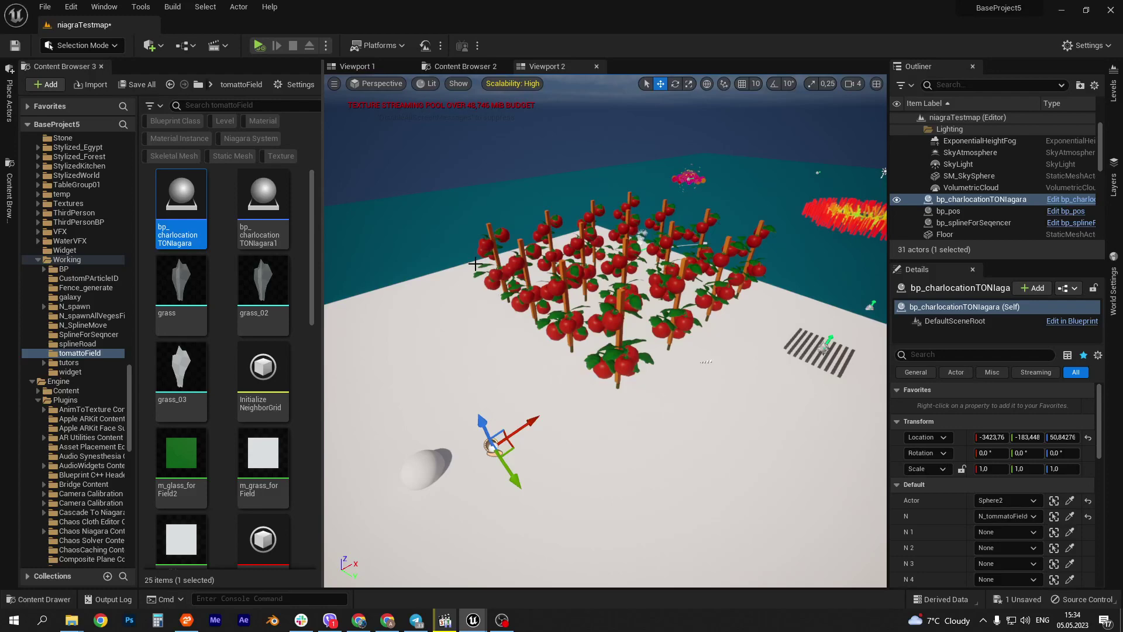
- Simulate the level, drag the sphere through the tomato field, then stop simulating
{"action": "left_click", "coordinate": [268, 46]}
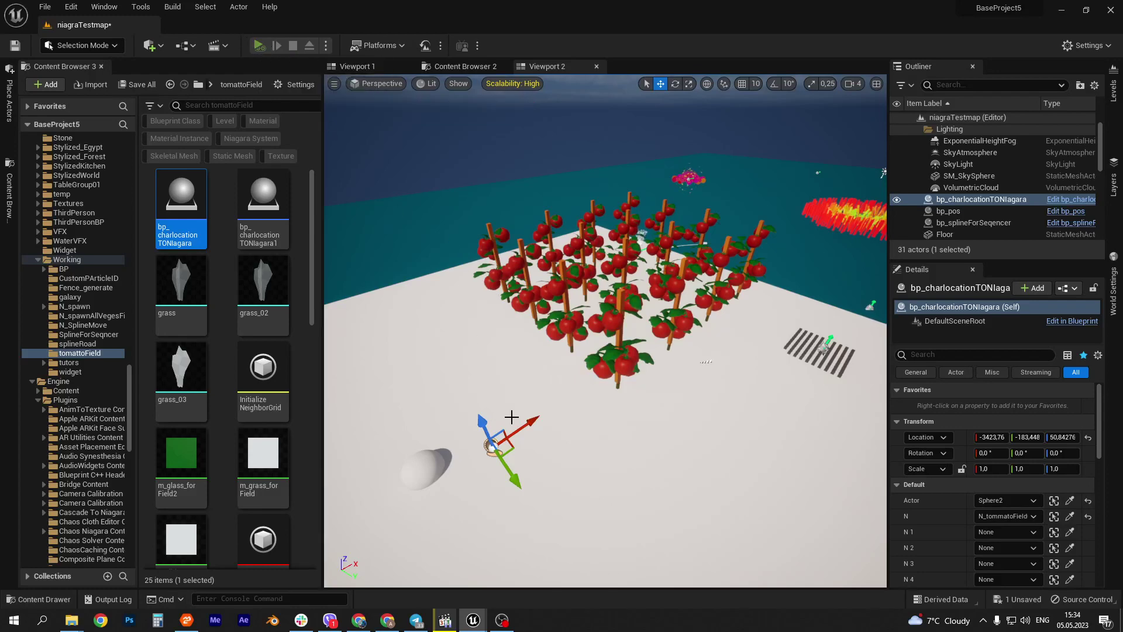
{"action": "left_click", "coordinate": [454, 468]}
{"action": "mouse_move", "coordinate": [438, 469]}
{"action": "left_mouse_down"}
{"action": "mouse_move", "coordinate": [605, 326]}
{"action": "mouse_move", "coordinate": [715, 433]}
{"action": "mouse_move", "coordinate": [457, 389]}
{"action": "left_mouse_up"}
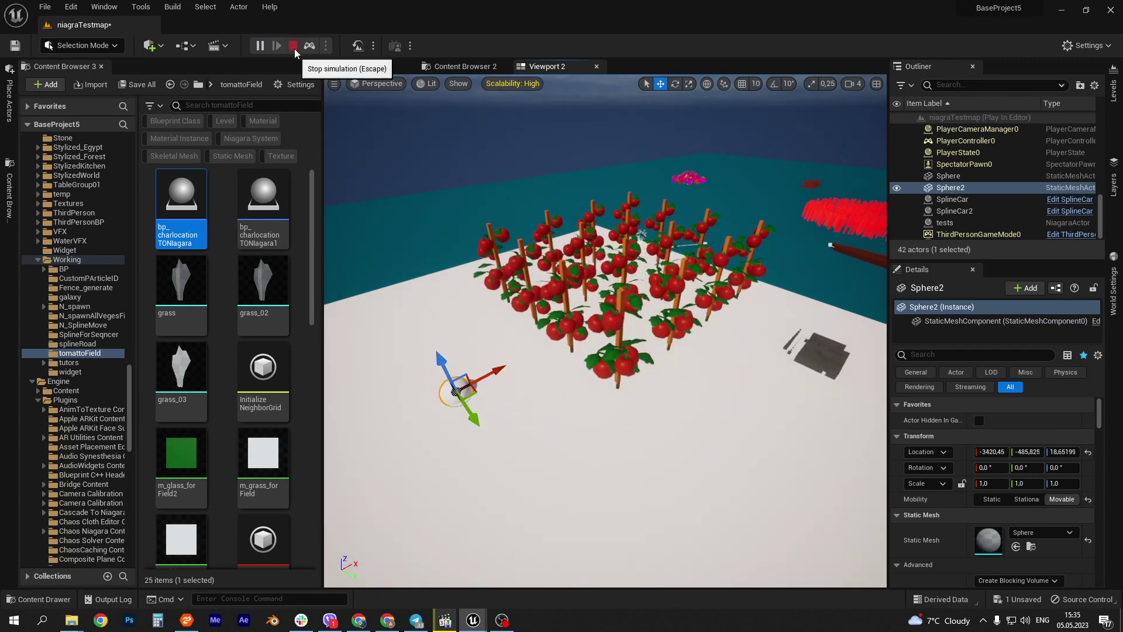
{"action": "left_click", "coordinate": [294, 48]}
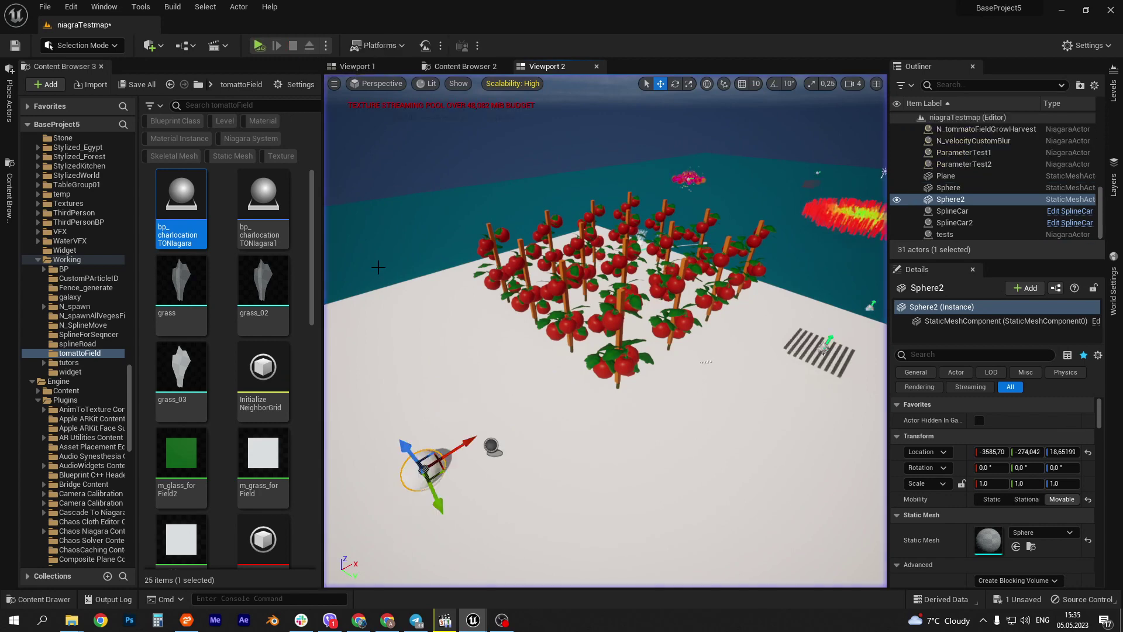
- Select the floor, Sphere2, tomato field Niagara and bp_charlocationTONIagara actors in the viewport
{"action": "left_click", "coordinate": [496, 448]}
{"action": "left_click", "coordinate": [495, 446]}
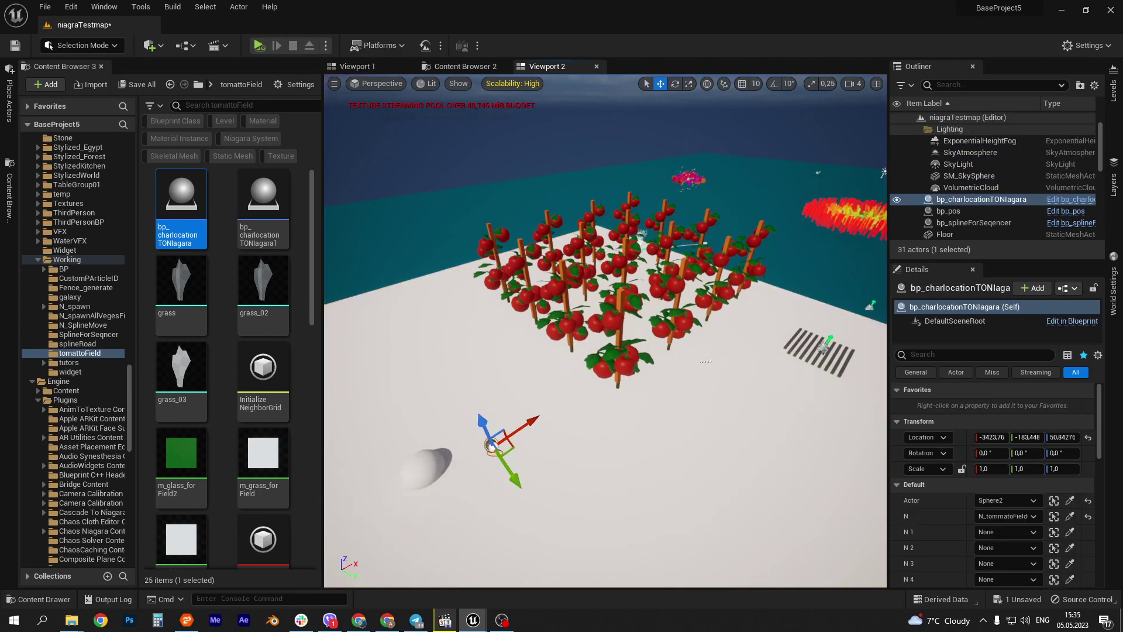
{"action": "left_click", "coordinate": [426, 468]}
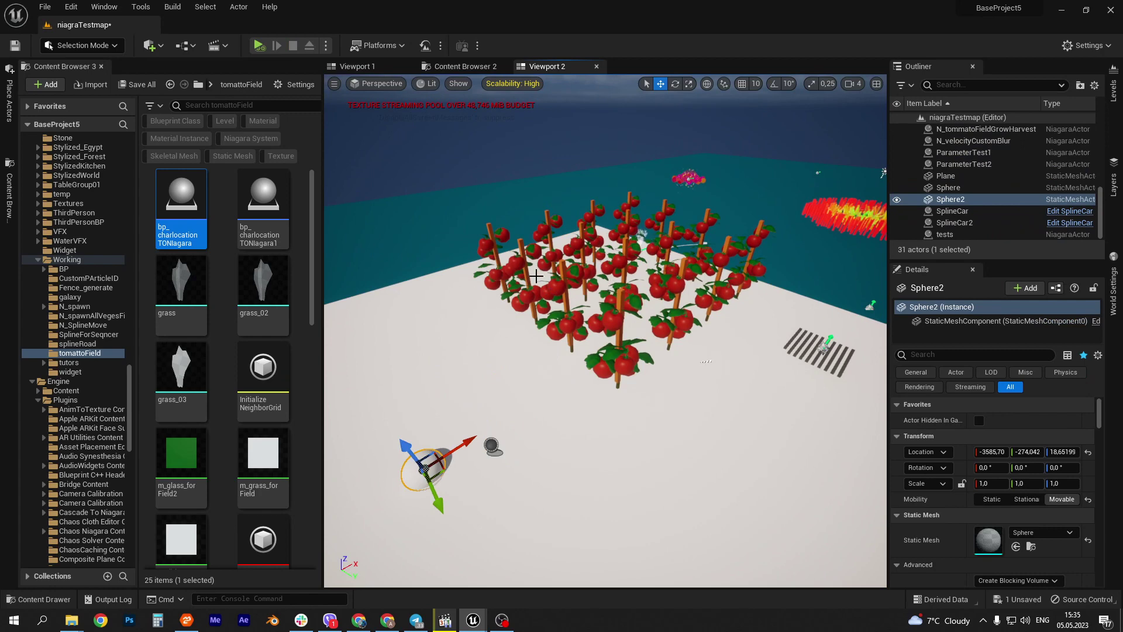
{"action": "left_click", "coordinate": [550, 288]}
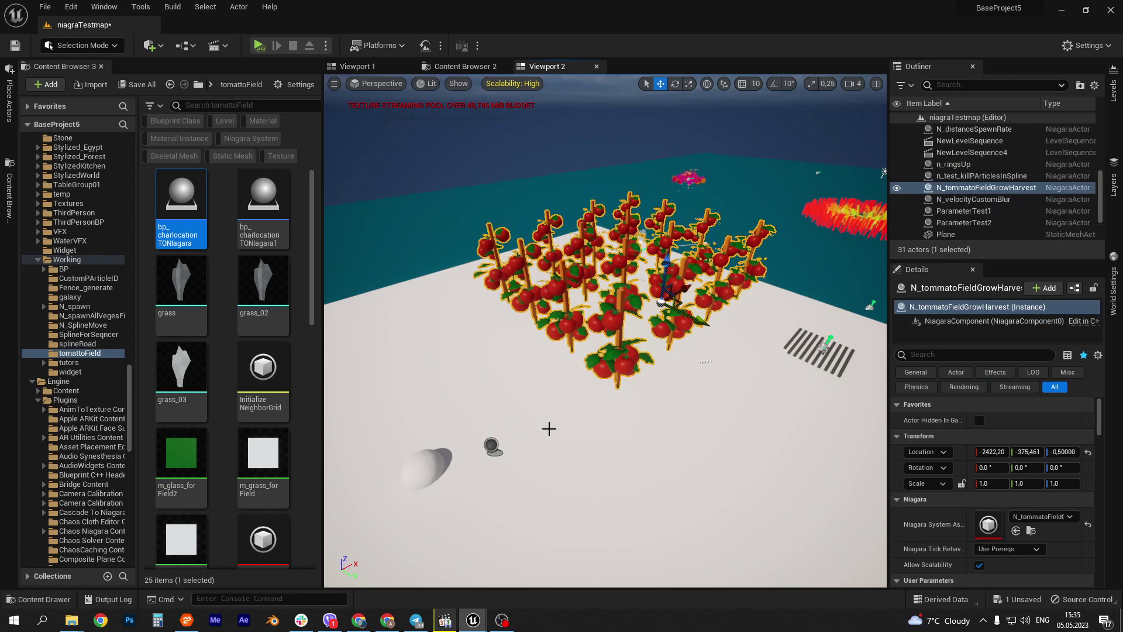
{"action": "left_click", "coordinate": [496, 444]}
{"action": "left_click", "coordinate": [486, 447]}
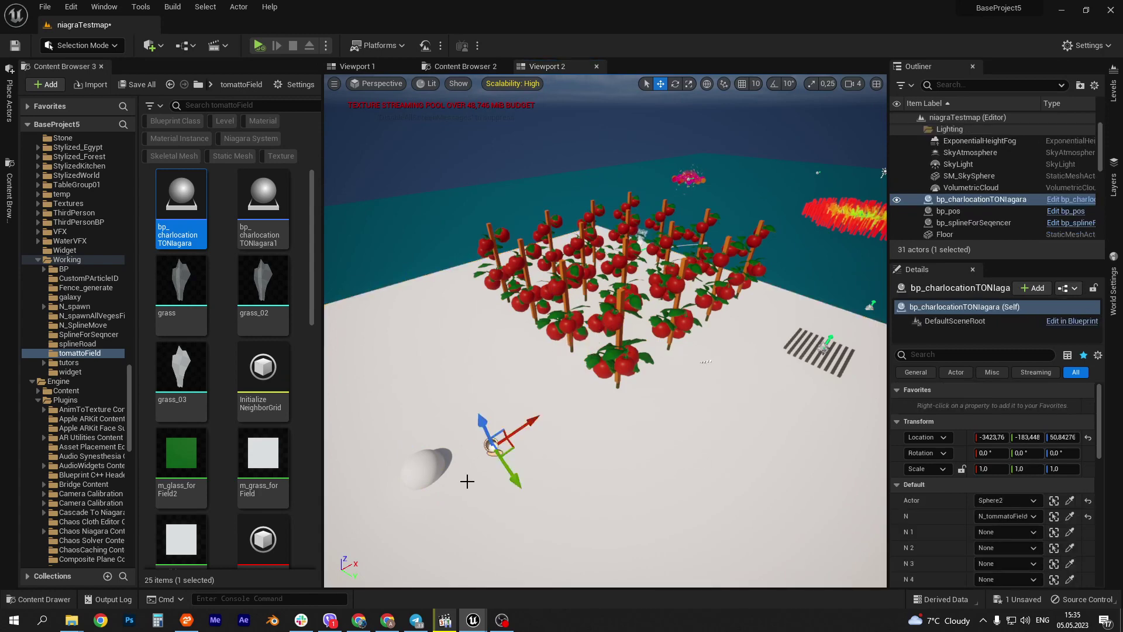
- Open the bp_charlocationTONIagara Blueprint and inspect its actor and n variables
{"action": "key", "text": "ctrl+e"}
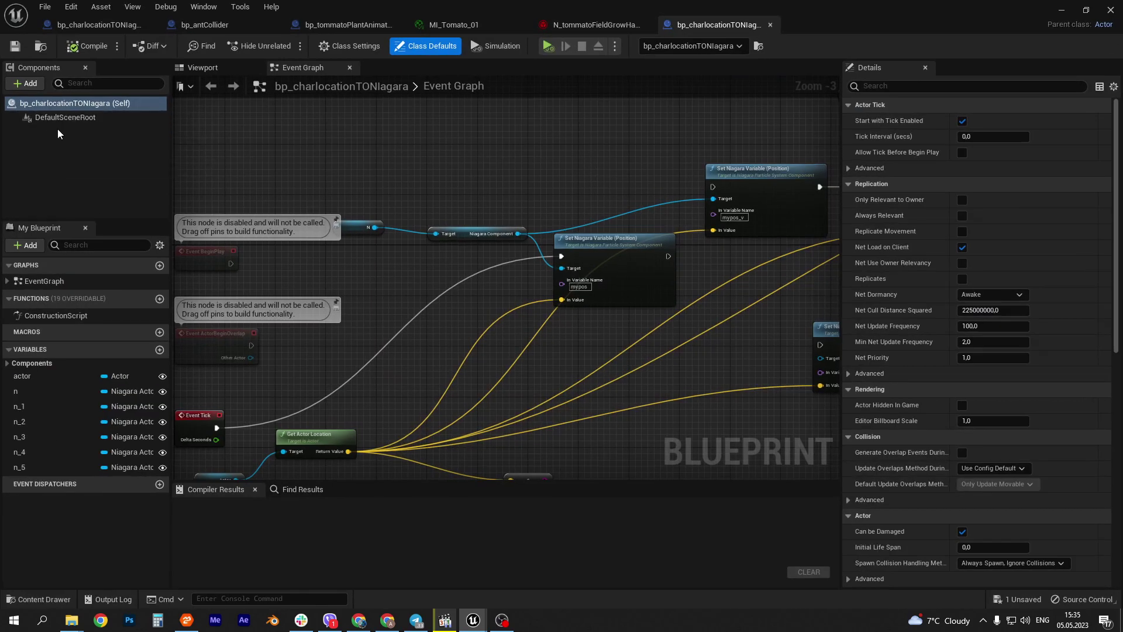
{"action": "left_click", "coordinate": [40, 378]}
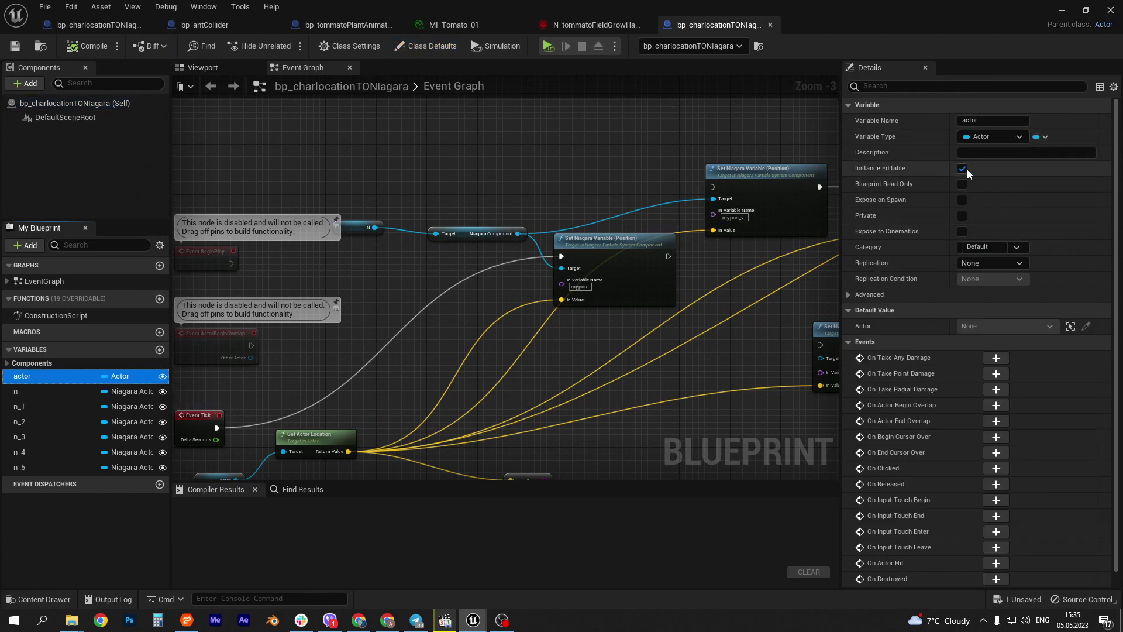
{"action": "left_click", "coordinate": [25, 392]}
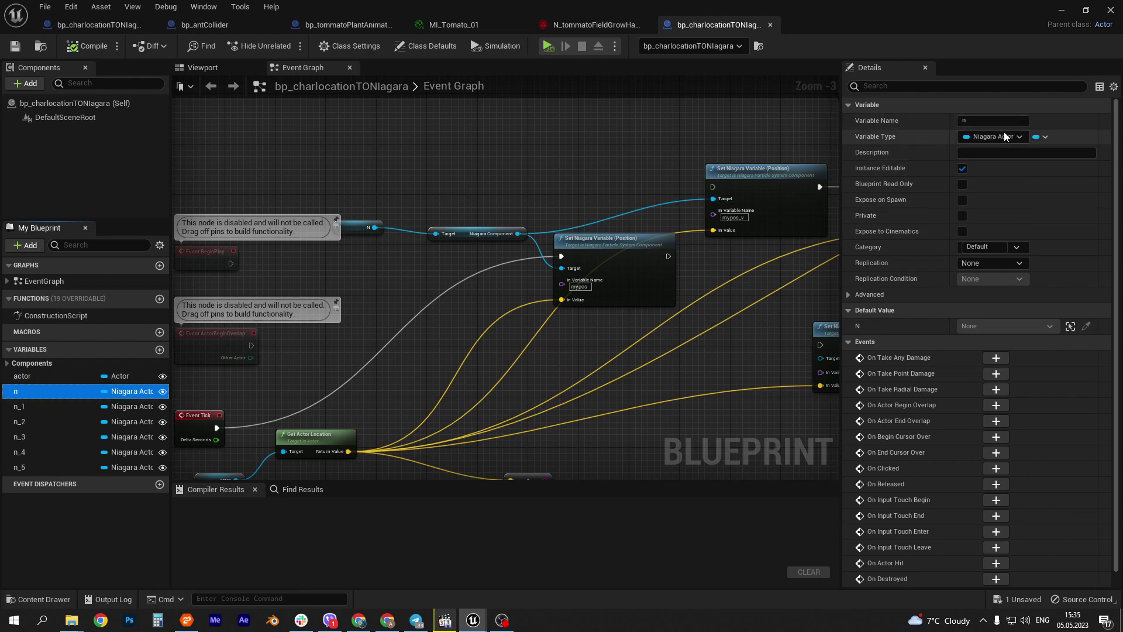
- Inspect the Event Tick, Get Actor Location and Set Niagara Variable (Position) nodes
{"action": "right_click_drag", "start_coordinate": [379, 416], "coordinate": [439, 283]}
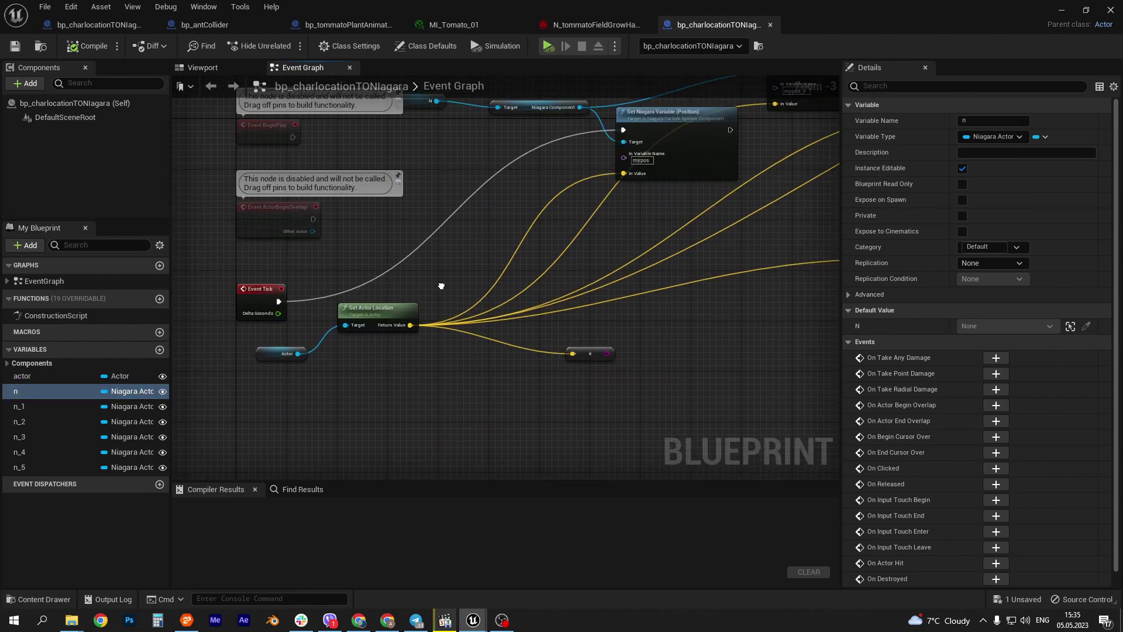
{"action": "left_click", "coordinate": [240, 316]}
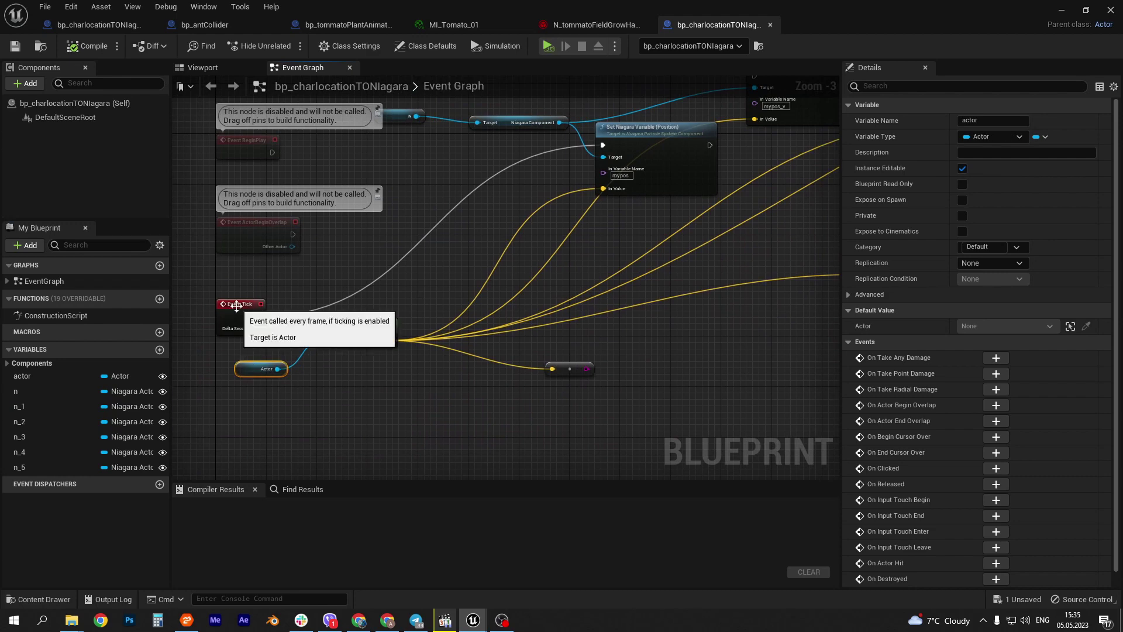
{"action": "left_click", "coordinate": [246, 375]}
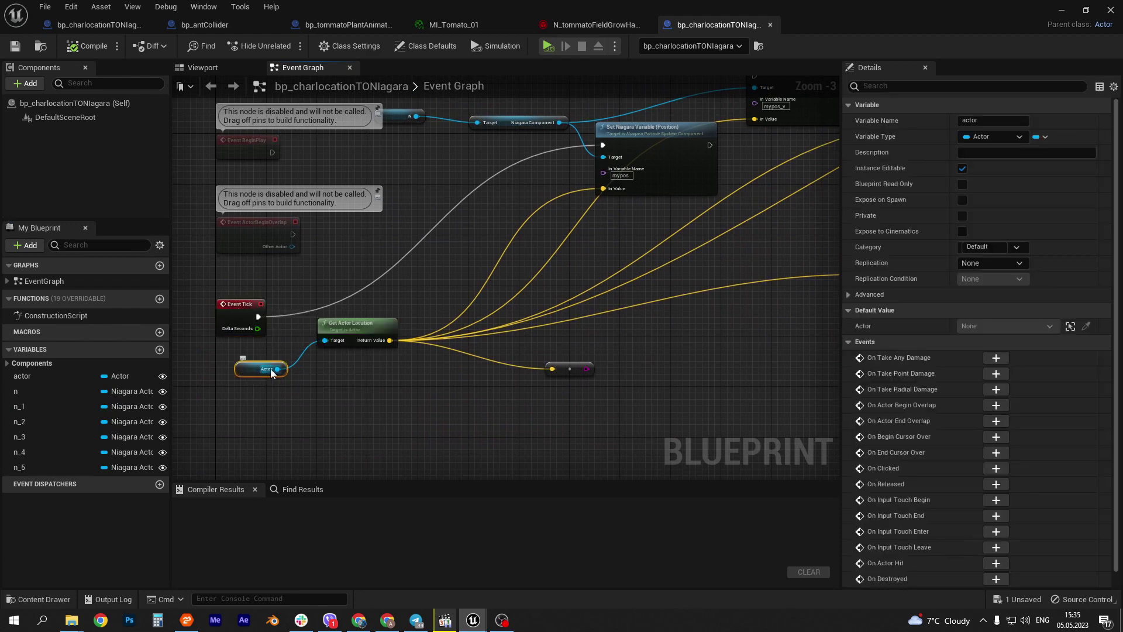
{"action": "left_click", "coordinate": [354, 328]}
{"action": "right_click_drag", "start_coordinate": [484, 231], "coordinate": [413, 335]}
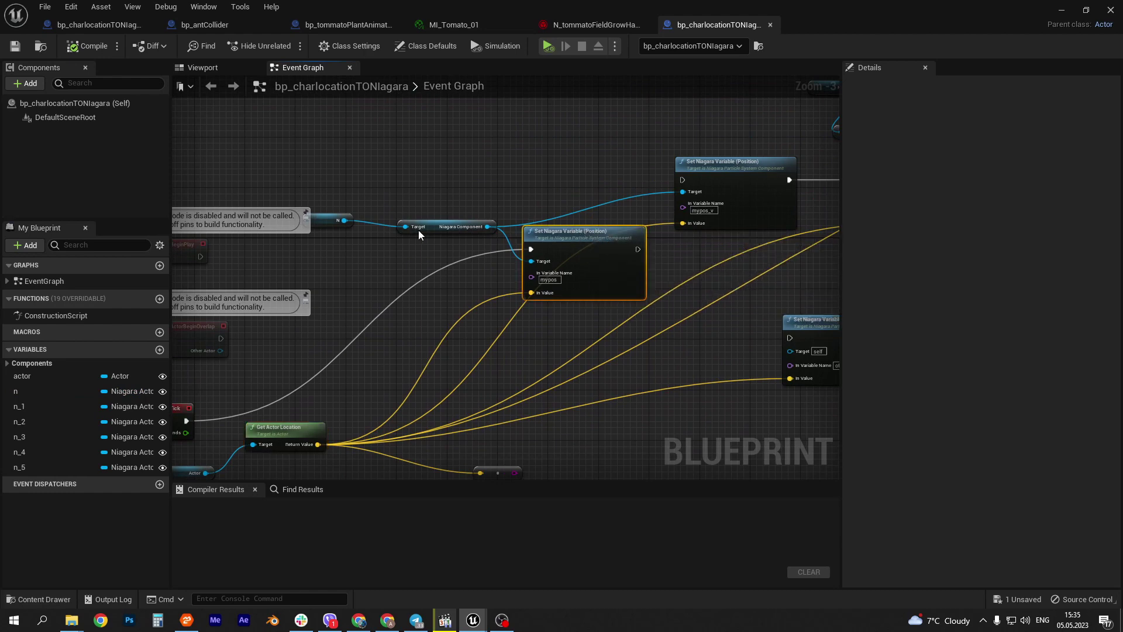
{"action": "left_click_drag", "start_coordinate": [329, 187], "coordinate": [473, 242]}
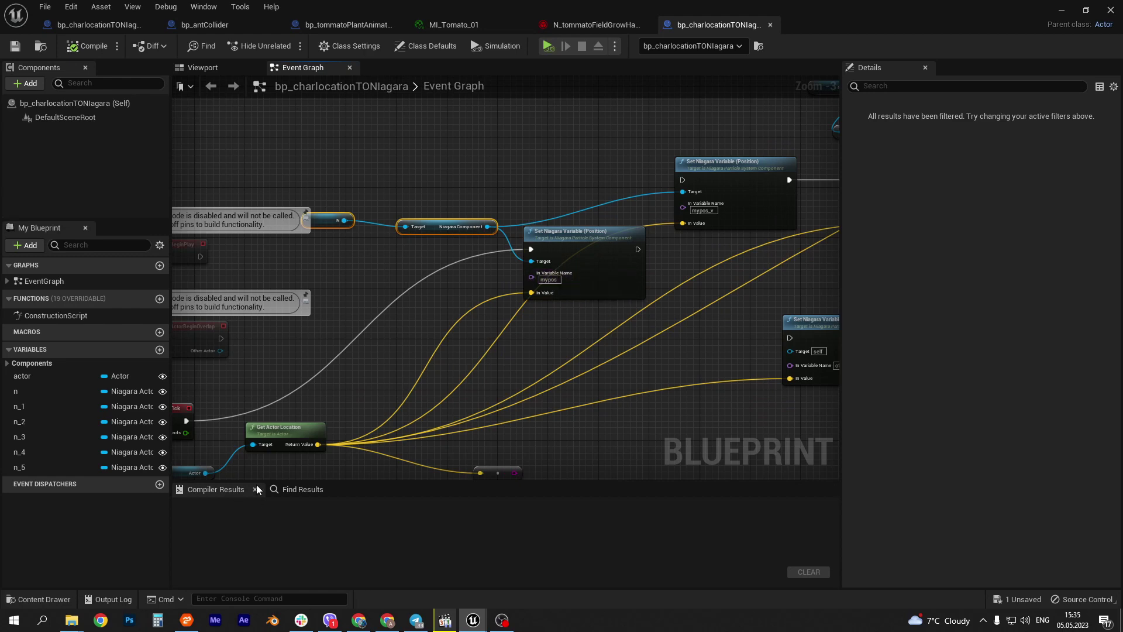
{"action": "right_click_drag", "start_coordinate": [270, 479], "coordinate": [283, 447]}
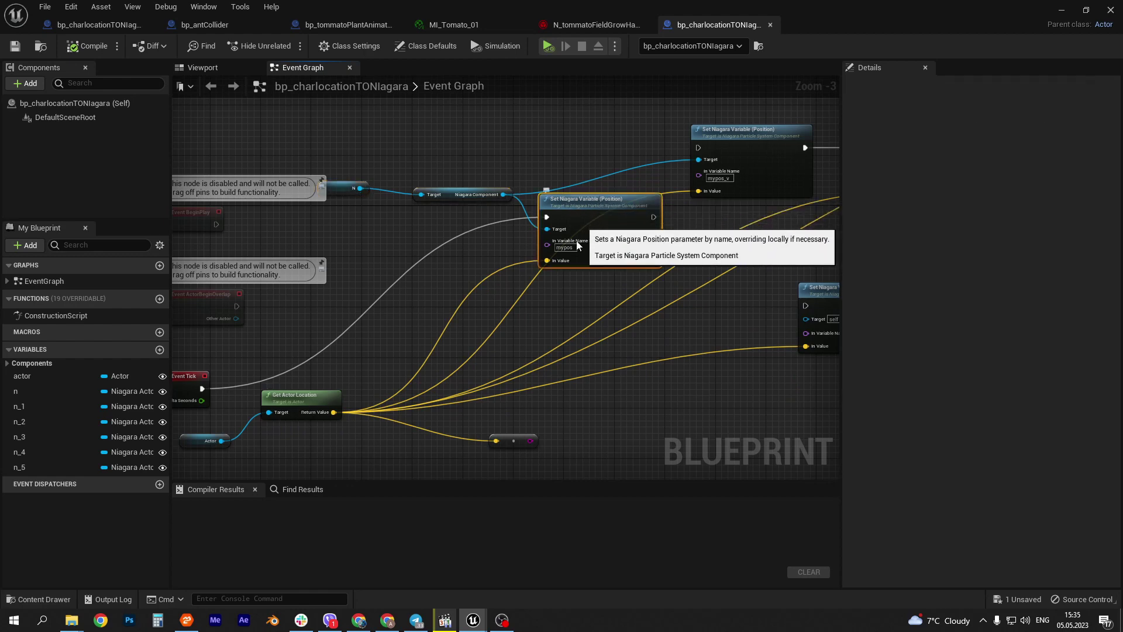
- In N_tommatoFieldGrowHarvest, inspect the Empty emitter's Emitter State, Spawn Particles in Grid, Initialize Particle and Grid Location modules
{"action": "left_click", "coordinate": [585, 24]}
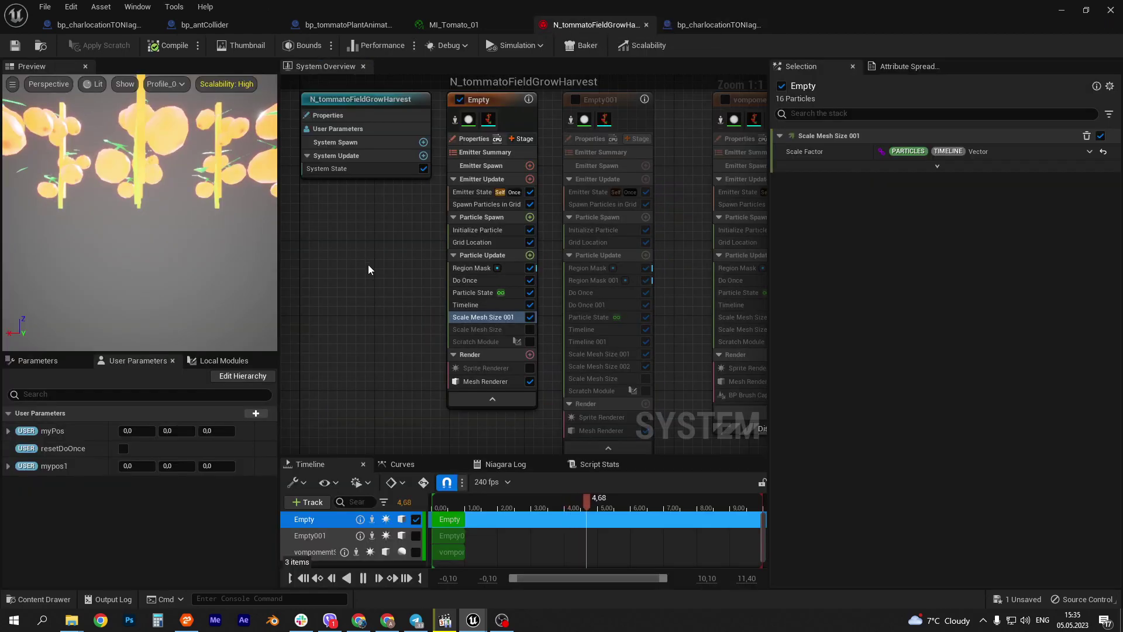
{"action": "right_click_drag", "start_coordinate": [374, 304], "coordinate": [468, 307]}
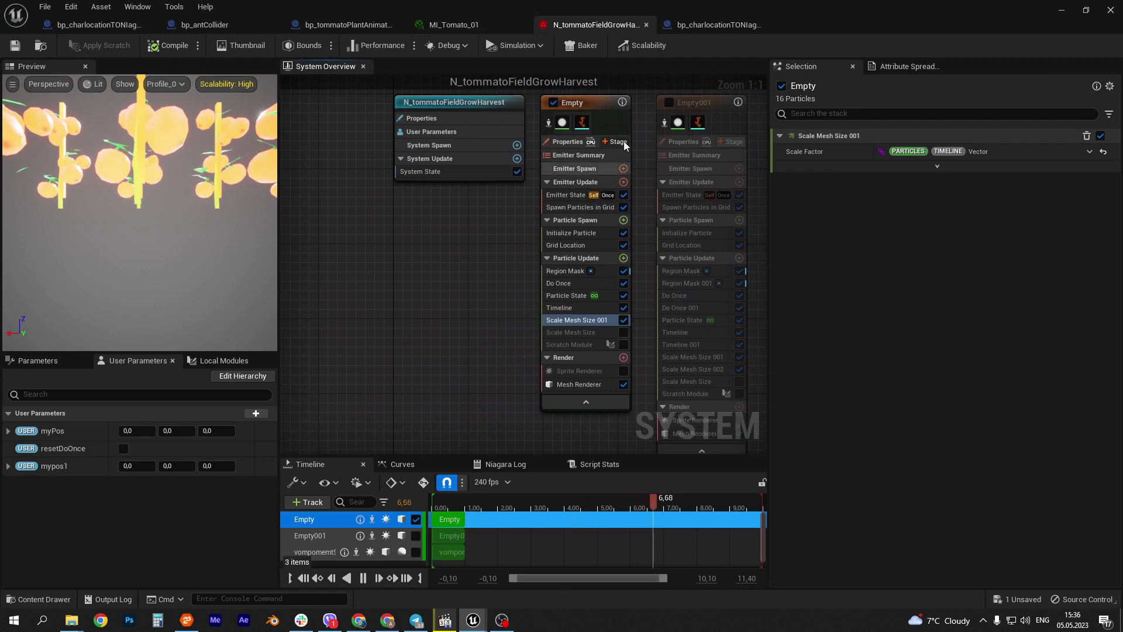
{"action": "left_click", "coordinate": [574, 104]}
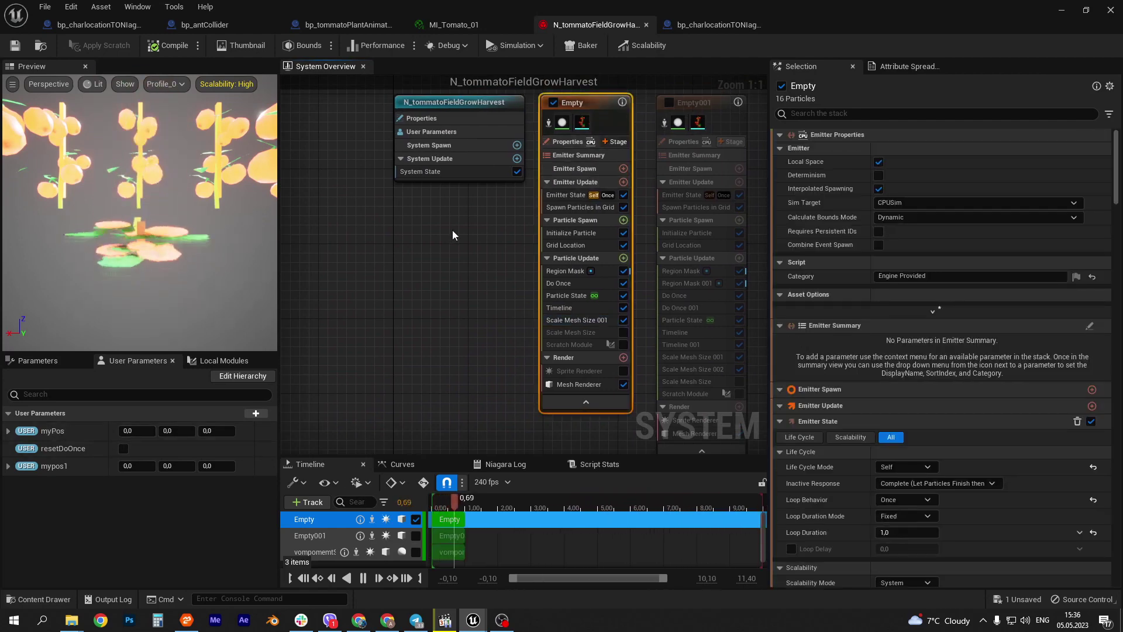
{"action": "right_click_drag", "start_coordinate": [453, 235], "coordinate": [346, 190]}
{"action": "left_click", "coordinate": [459, 151]}
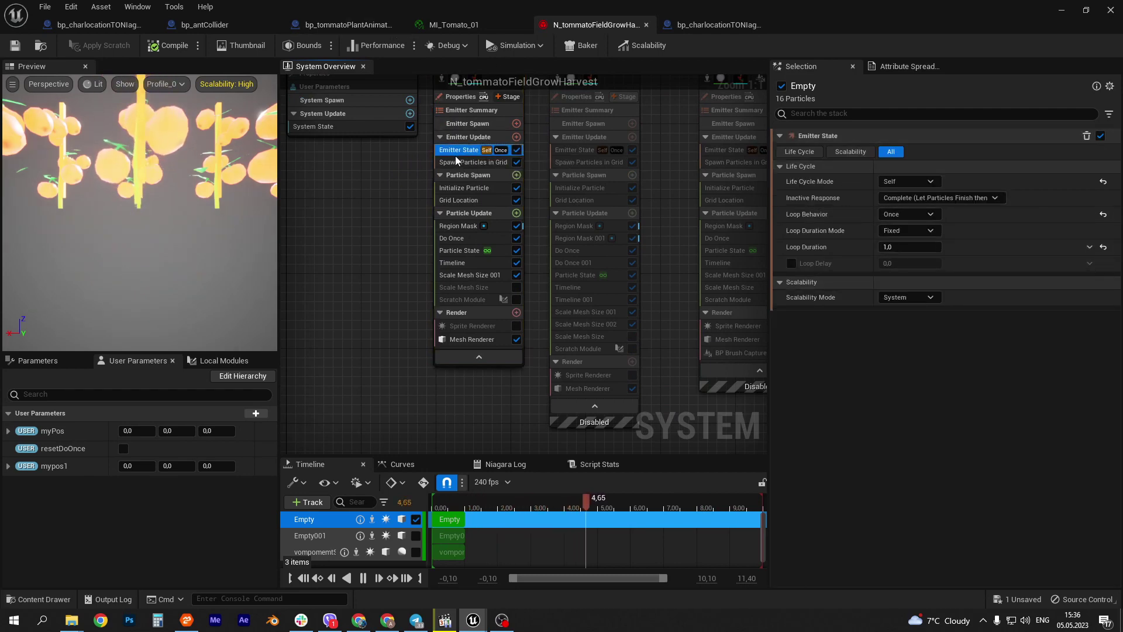
{"action": "left_click", "coordinate": [457, 162]}
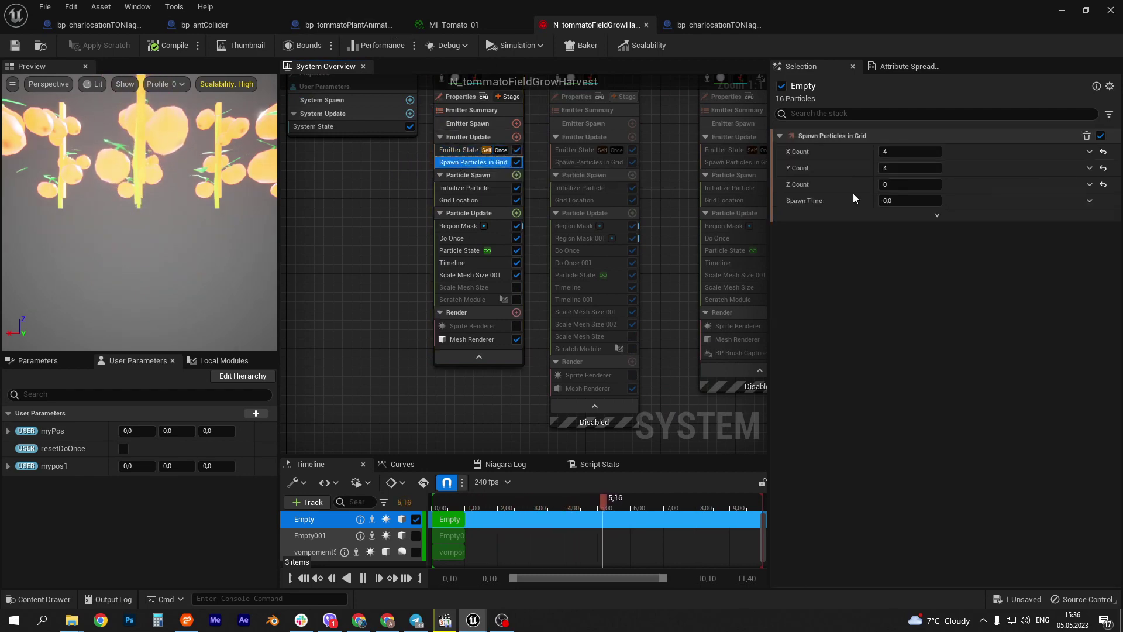
{"action": "left_click", "coordinate": [464, 188]}
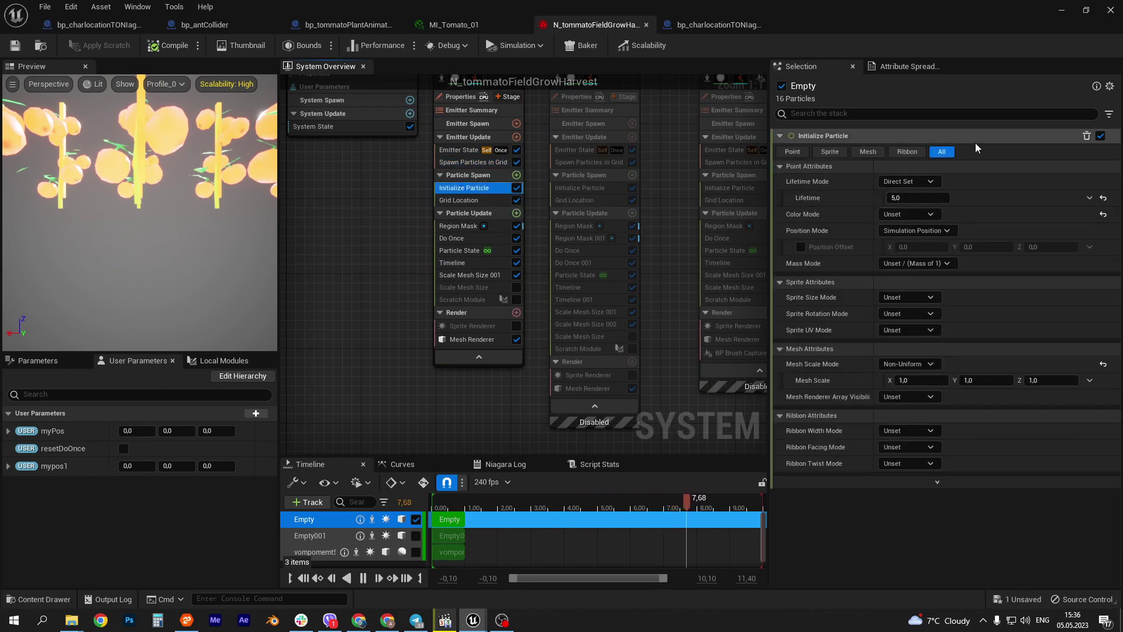
{"action": "left_click", "coordinate": [460, 200]}
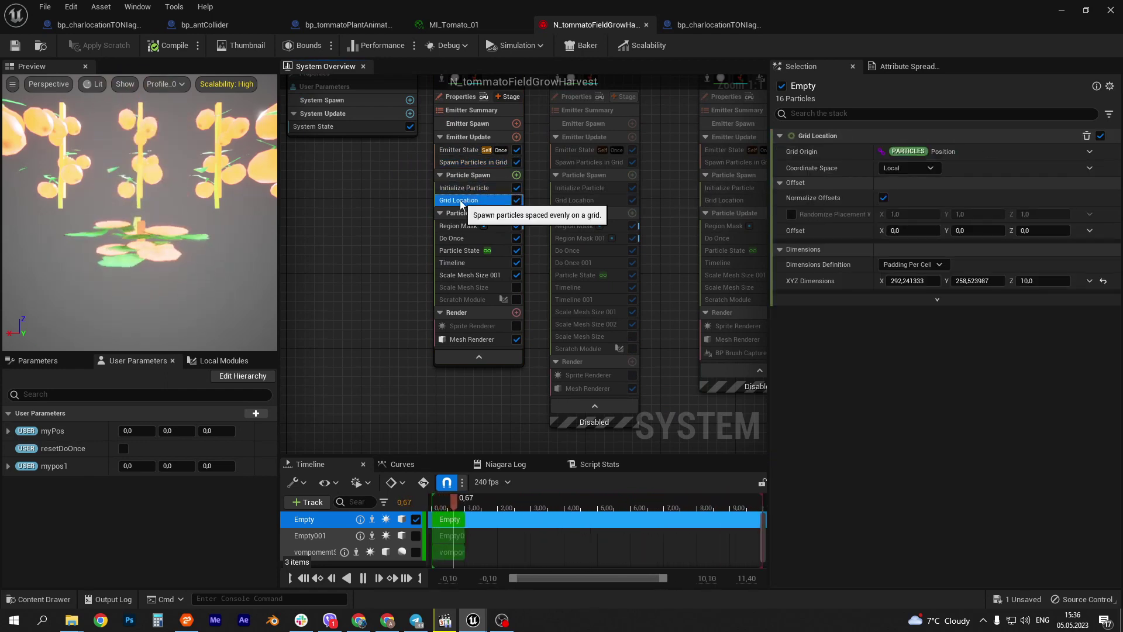
- Make the Region Mask offset a Transform Vector input fed by the myPos parameter
{"action": "left_click", "coordinate": [465, 227]}
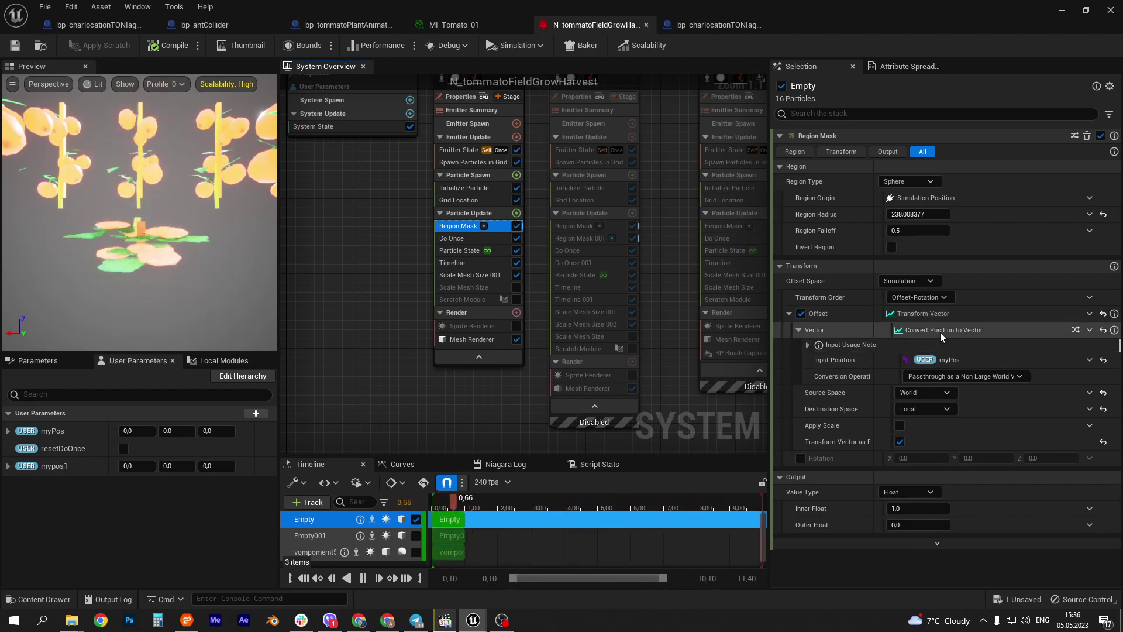
{"action": "left_click", "coordinate": [1103, 314]}
{"action": "left_click", "coordinate": [1102, 314]}
{"action": "type", "text": "tr"}
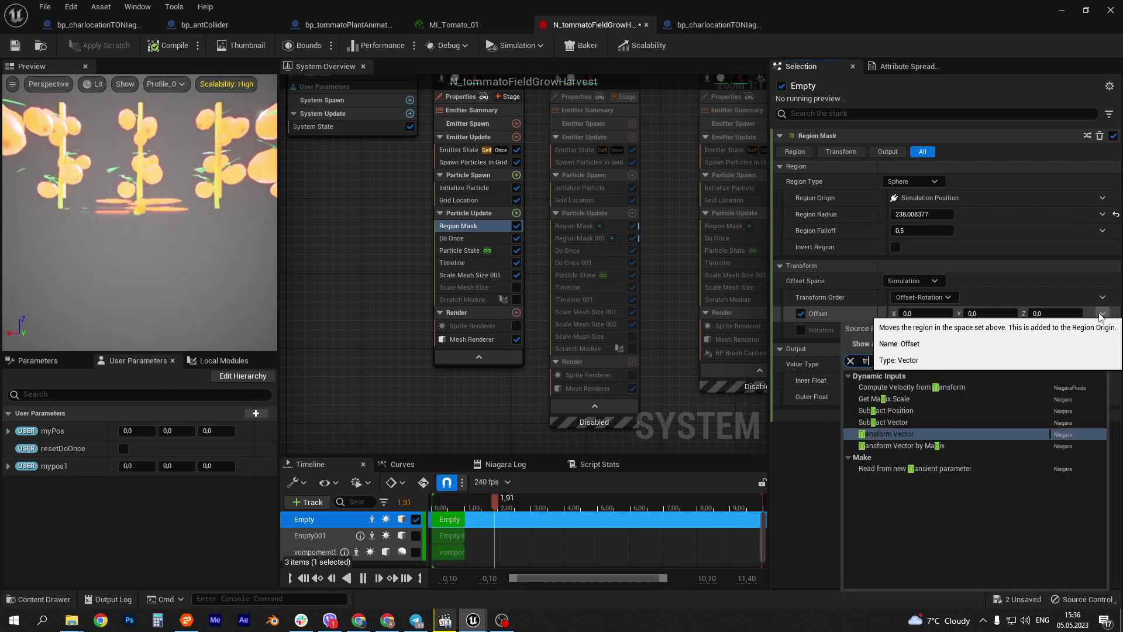
{"action": "type", "text": "ansf"}
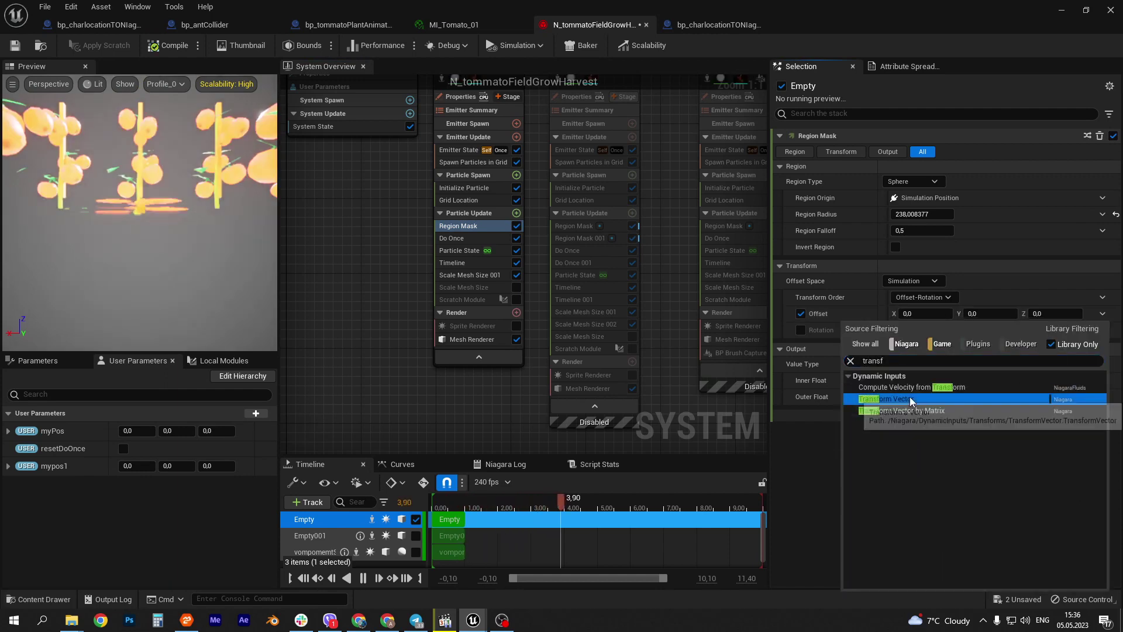
{"action": "left_click", "coordinate": [910, 398]}
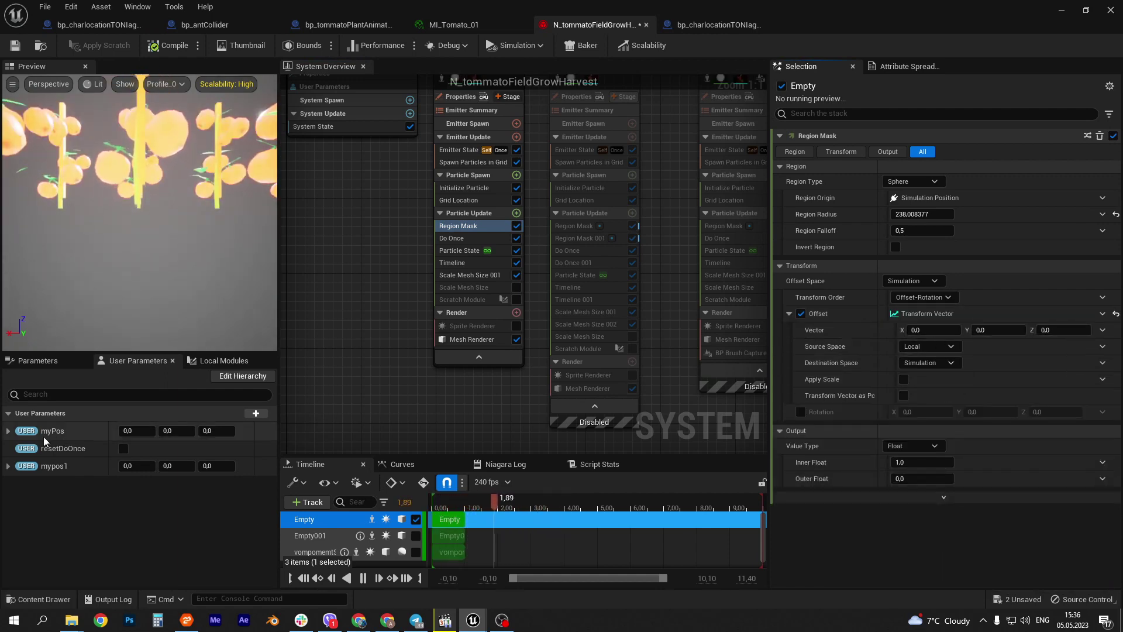
{"action": "left_click_drag", "start_coordinate": [52, 431], "coordinate": [885, 329]}
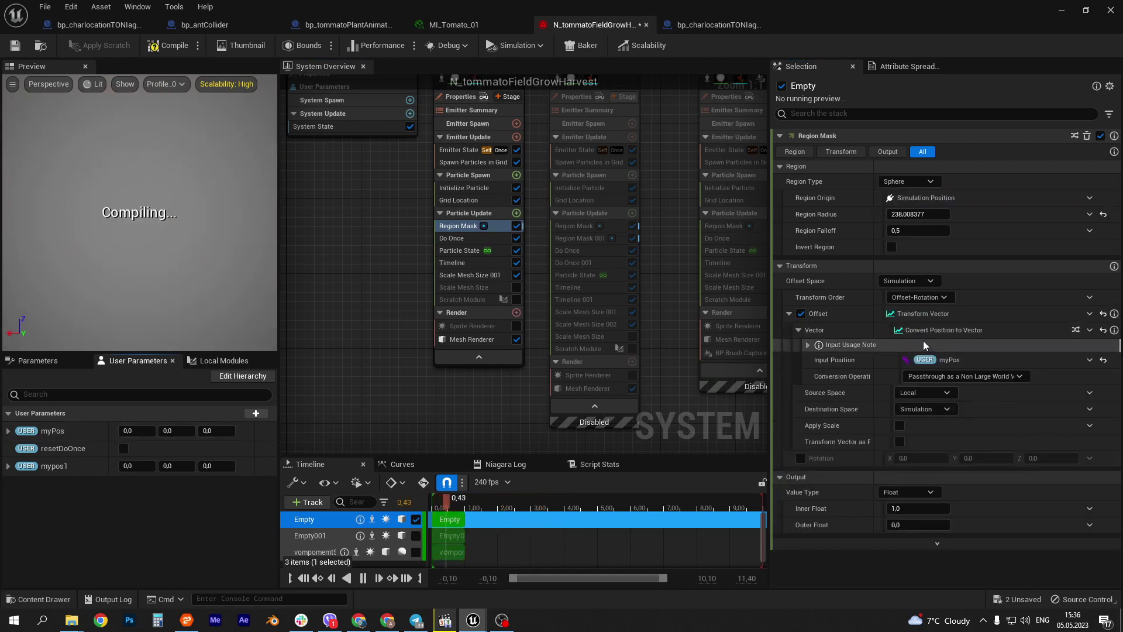
- Set the transform's source space to World and destination to Local, as a position
{"action": "left_click", "coordinate": [936, 393]}
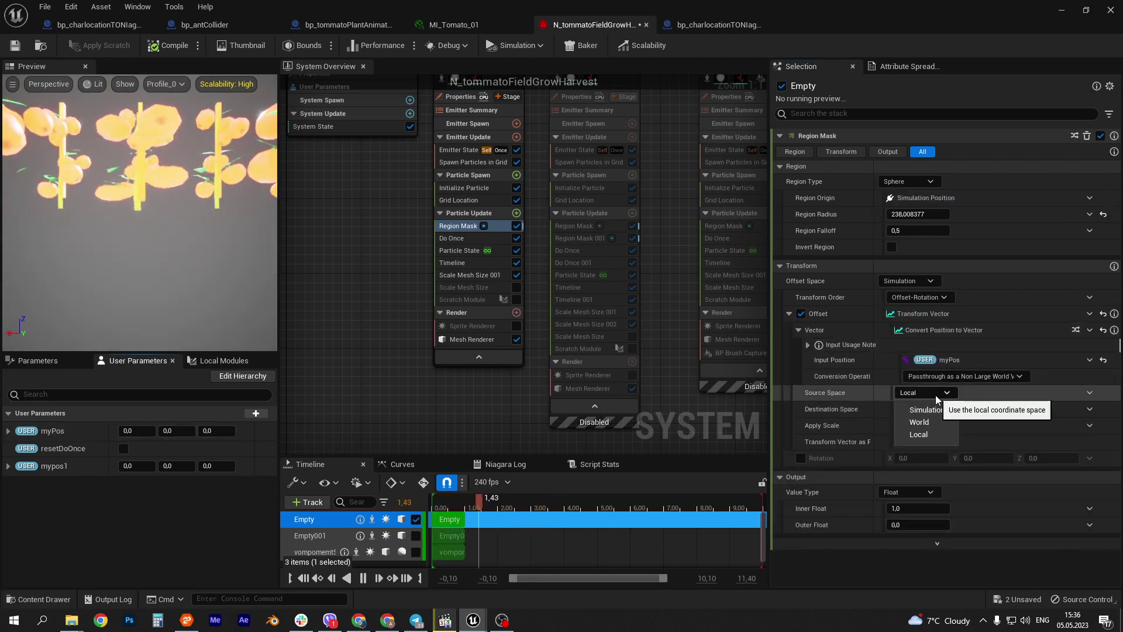
{"action": "left_click", "coordinate": [919, 422]}
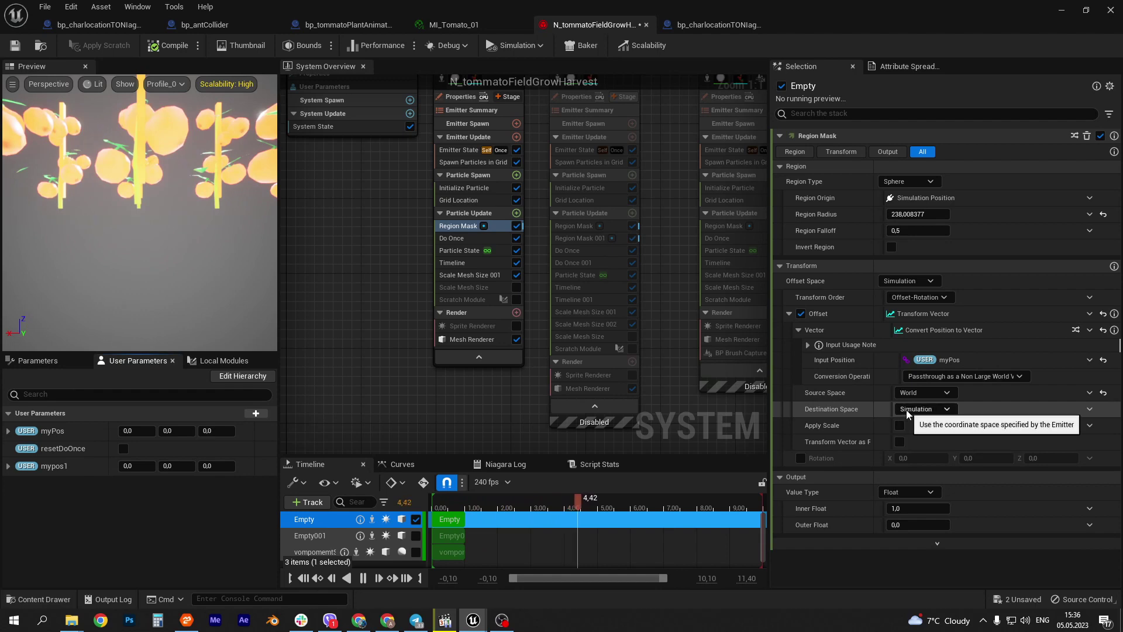
{"action": "left_click", "coordinate": [925, 409]}
{"action": "left_click", "coordinate": [932, 457]}
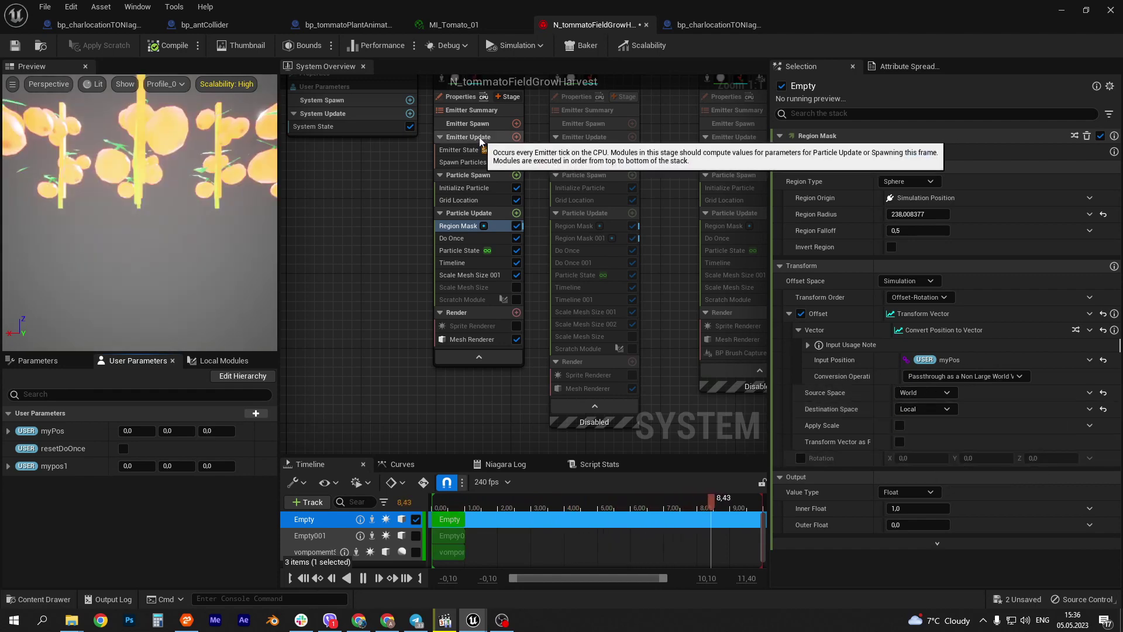
{"action": "right_click_drag", "start_coordinate": [382, 155], "coordinate": [382, 237]}
{"action": "left_click", "coordinate": [494, 151]}
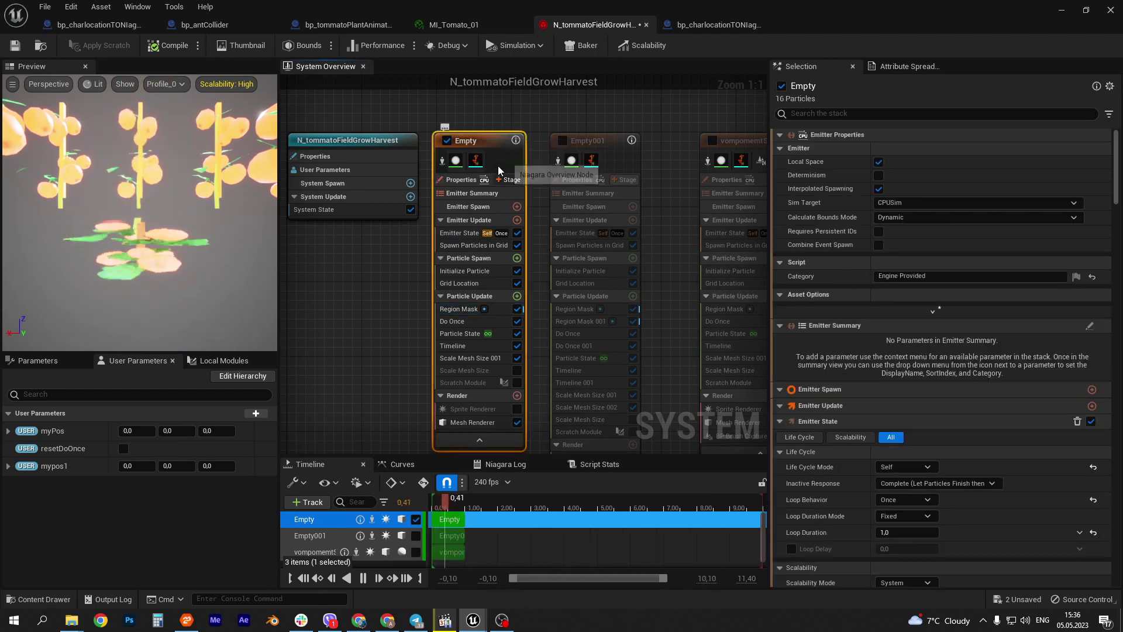
{"action": "left_click", "coordinate": [457, 309]}
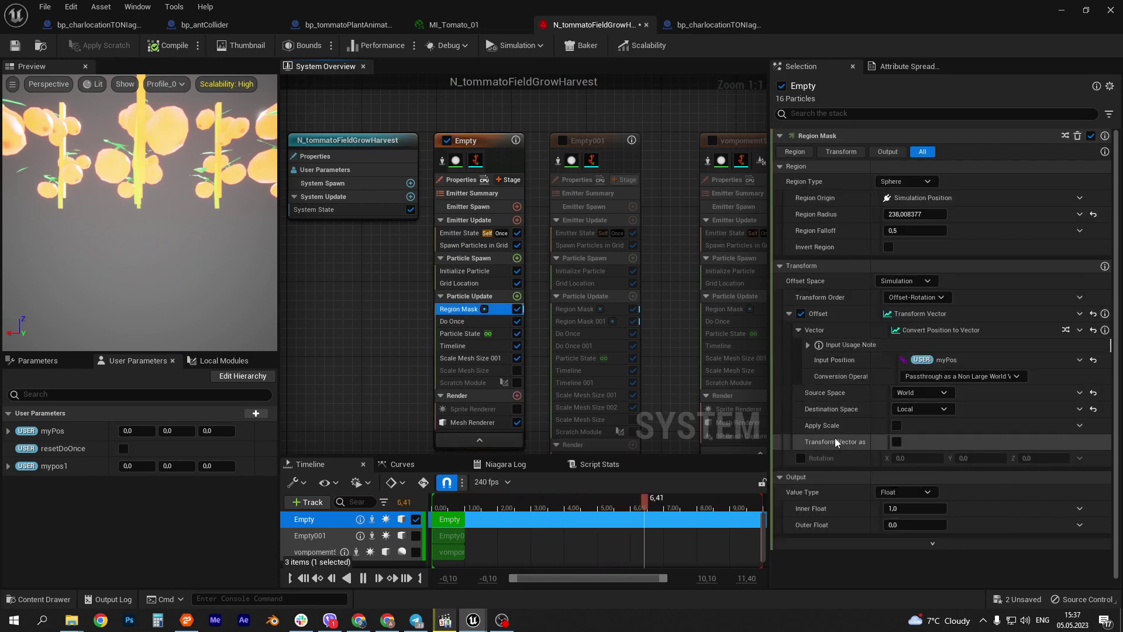
{"action": "left_click", "coordinate": [897, 441]}
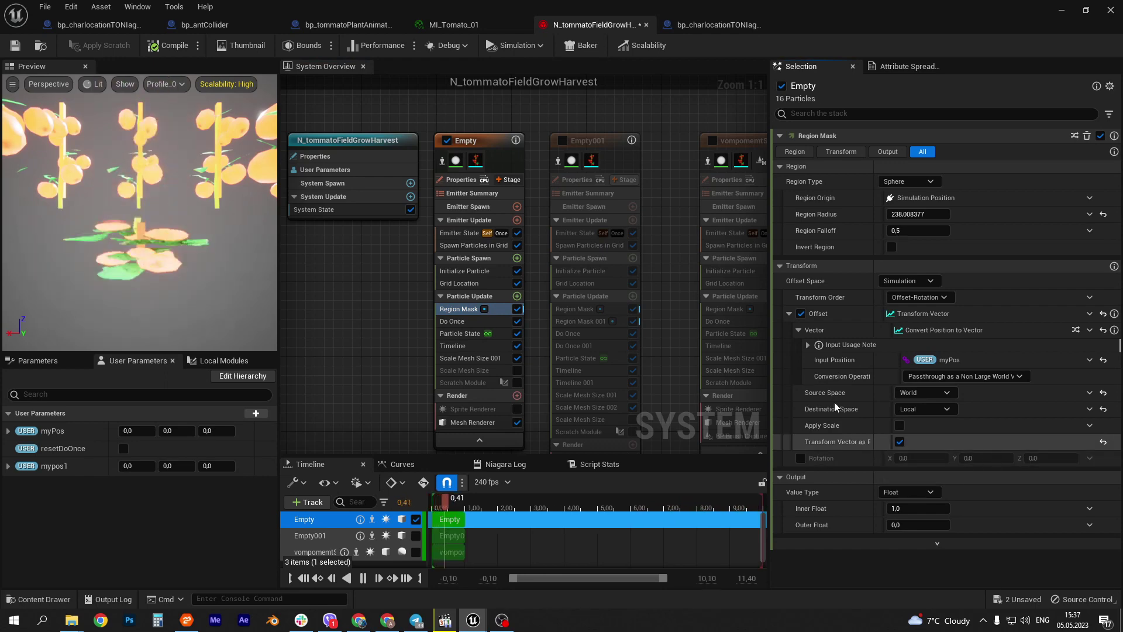
{"action": "left_click", "coordinate": [453, 321]}
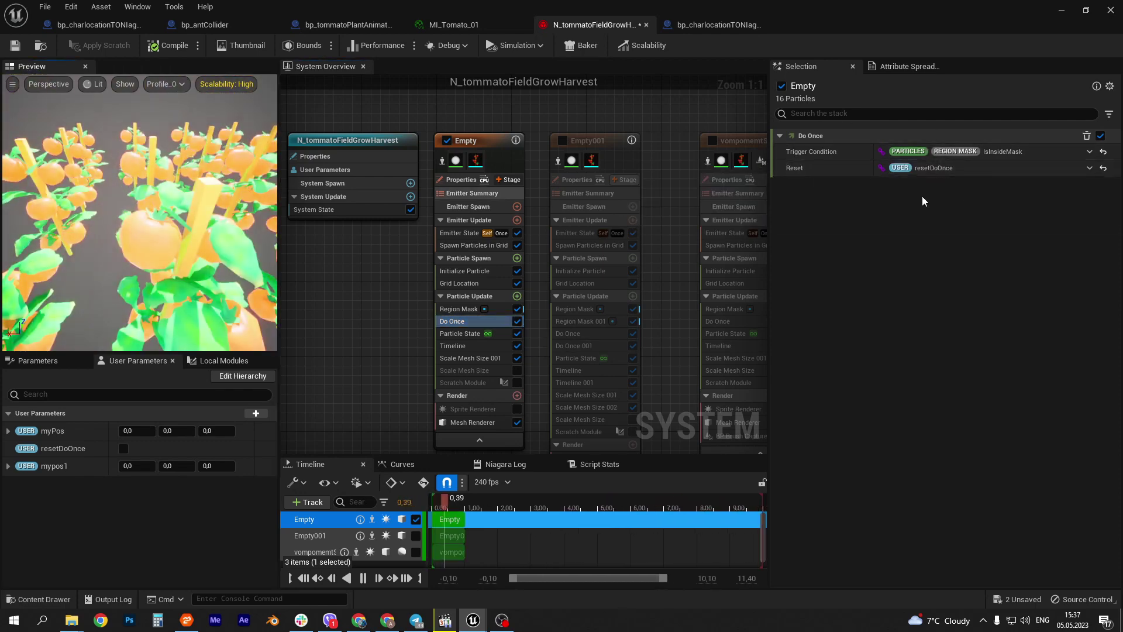
- Check Do Once's IsInsideMask trigger condition and its resetDoOnce reset input
{"action": "mouse_move", "coordinate": [1005, 154]}
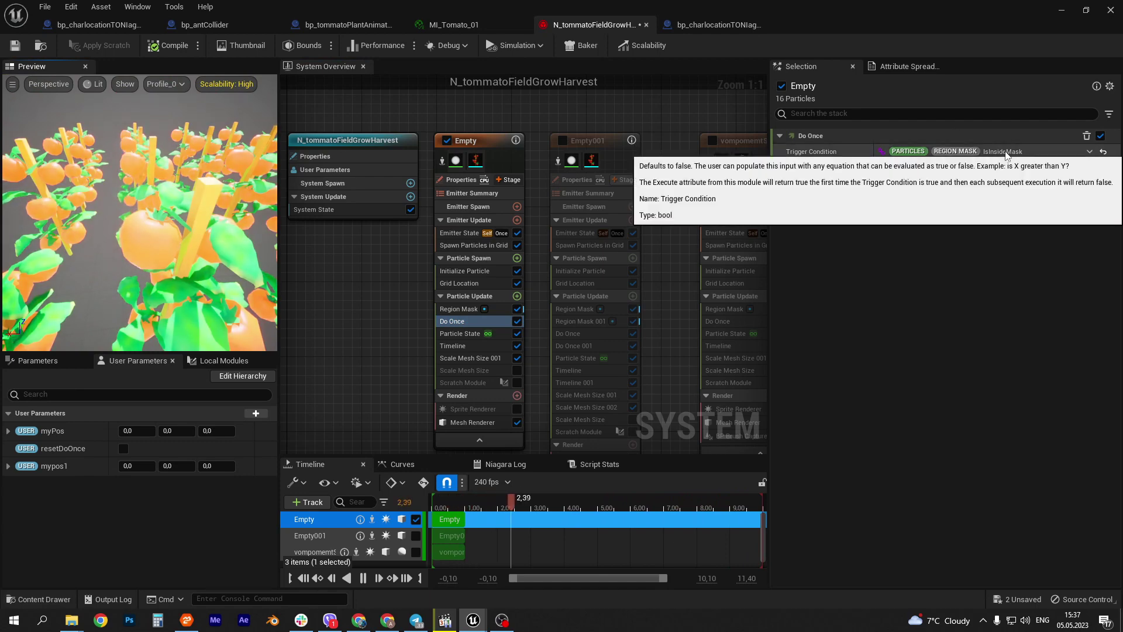
{"action": "mouse_move", "coordinate": [949, 171]}
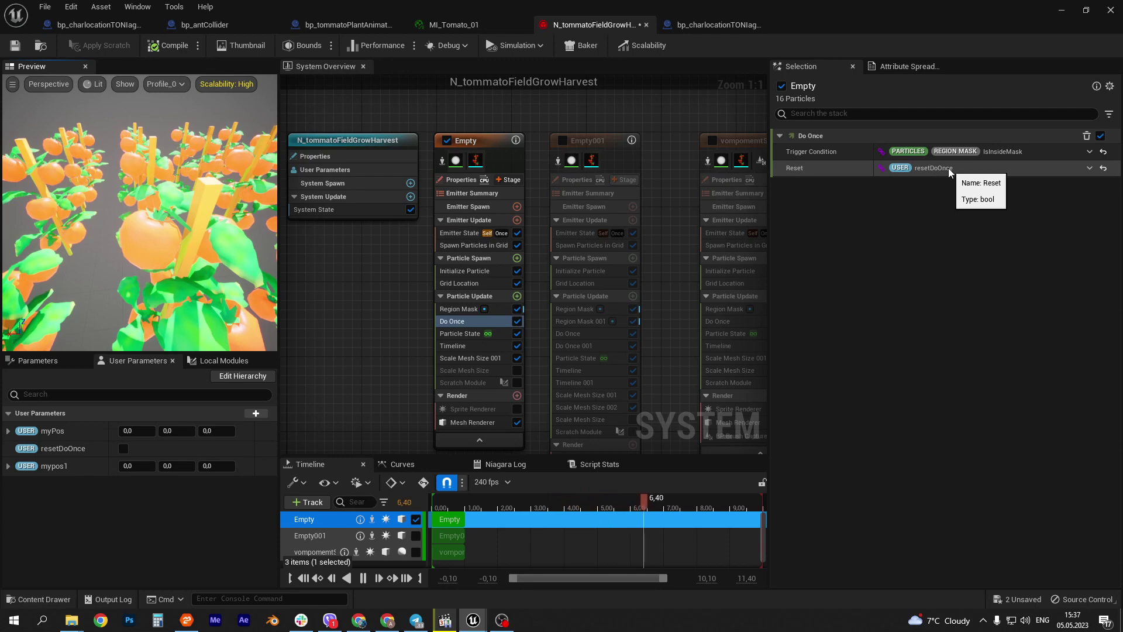
- Review Particle State lifetime and the Timeline curve's X, Y and Z channels
{"action": "left_click", "coordinate": [463, 334]}
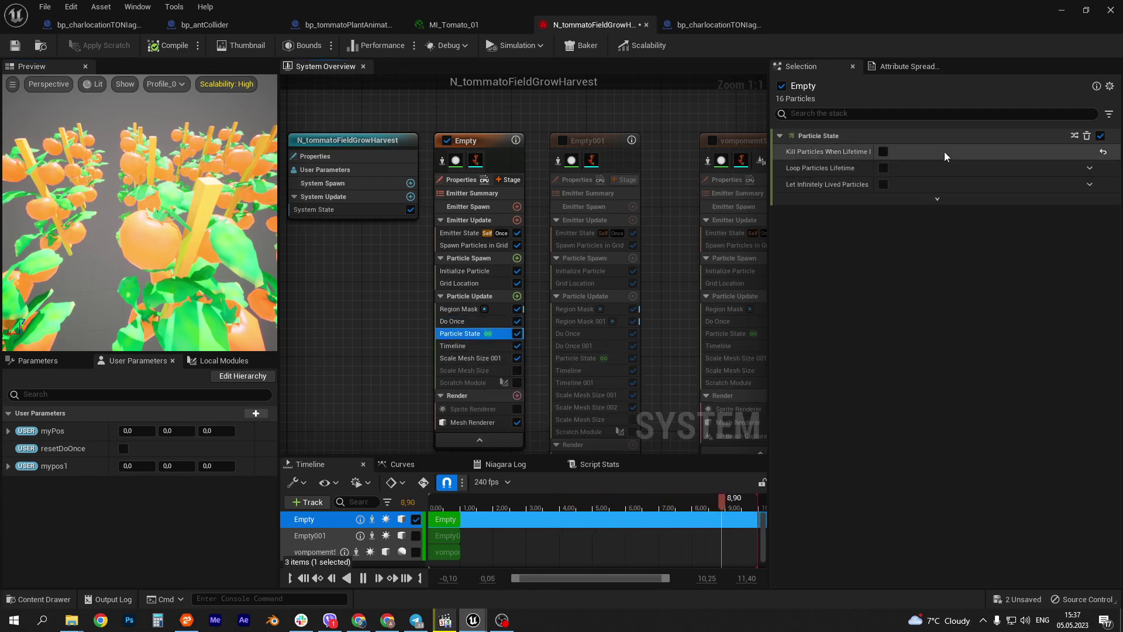
{"action": "left_click", "coordinate": [460, 346]}
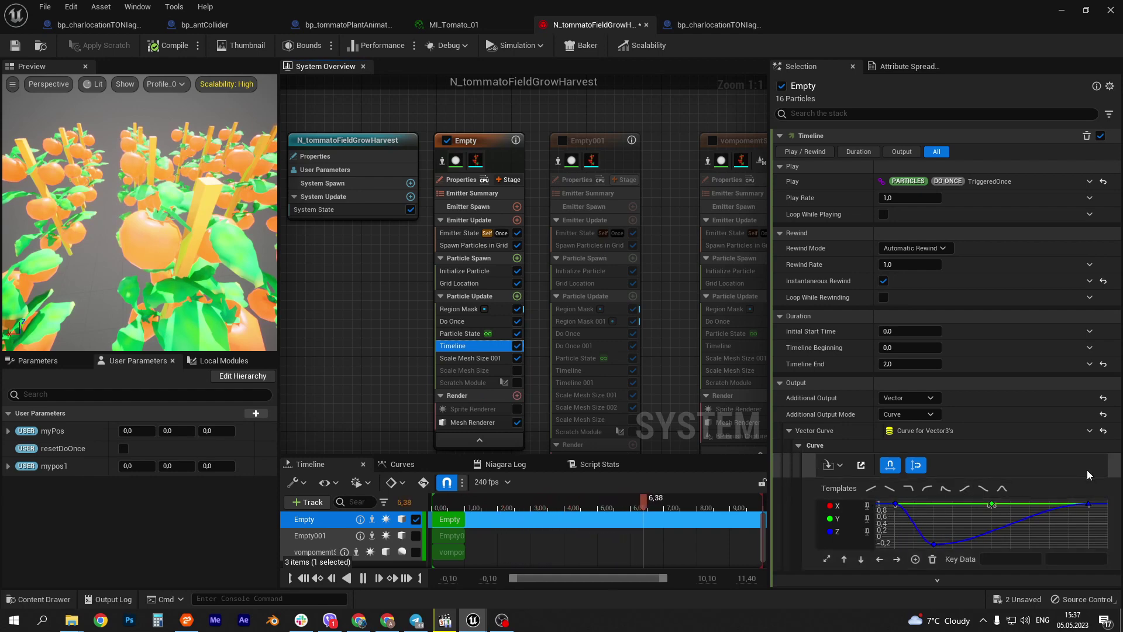
{"action": "left_click", "coordinate": [843, 519]}
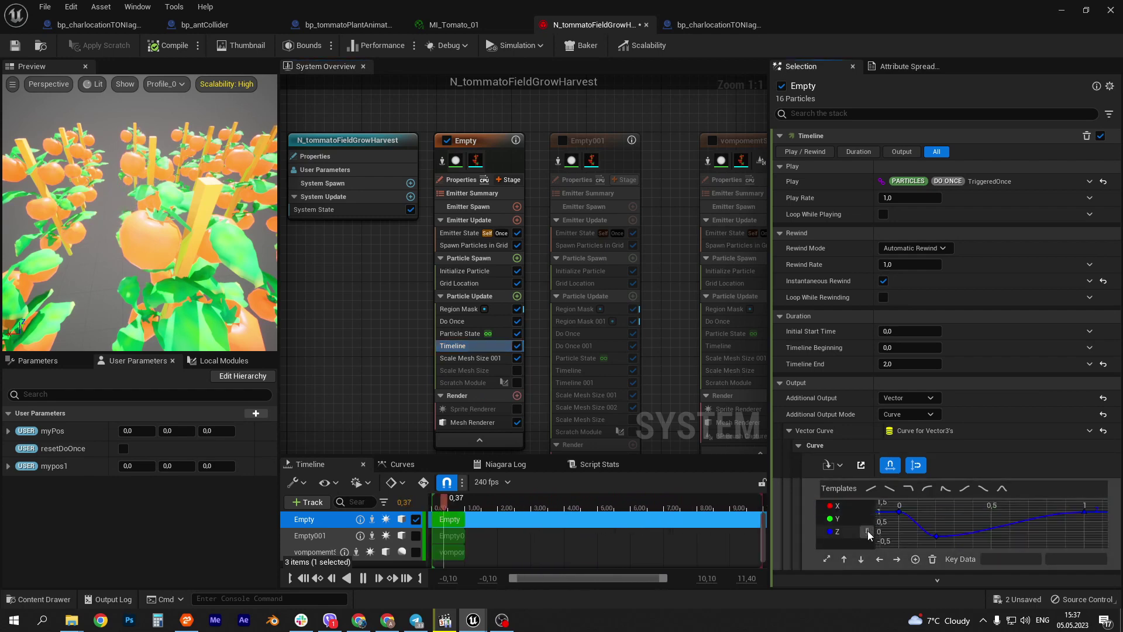
{"action": "left_click", "coordinate": [838, 518]}
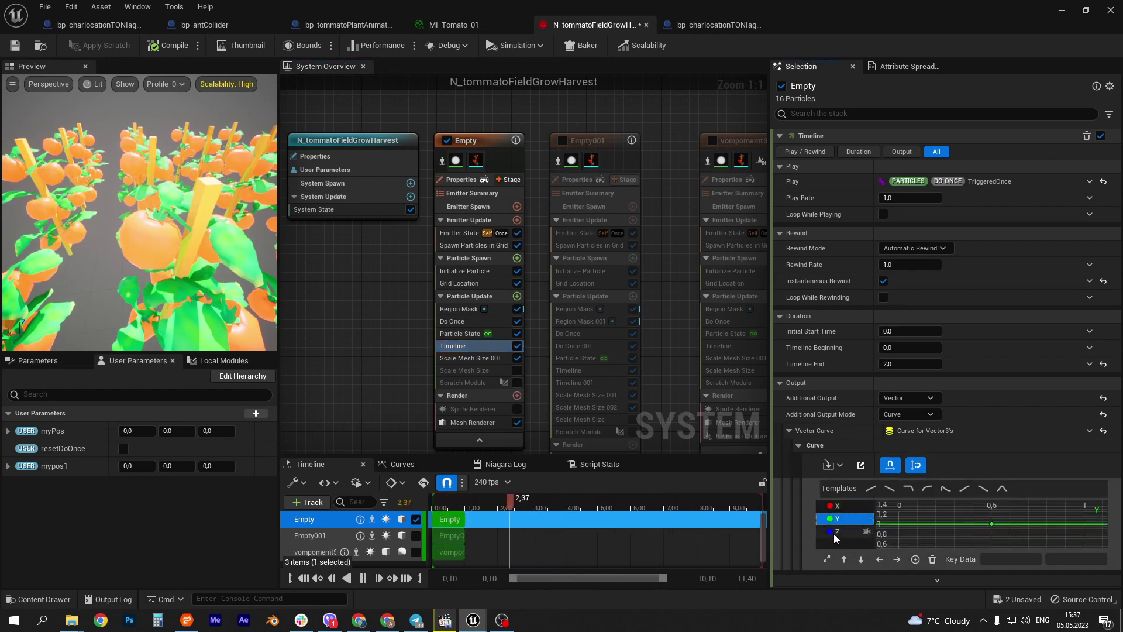
{"action": "left_click", "coordinate": [835, 534]}
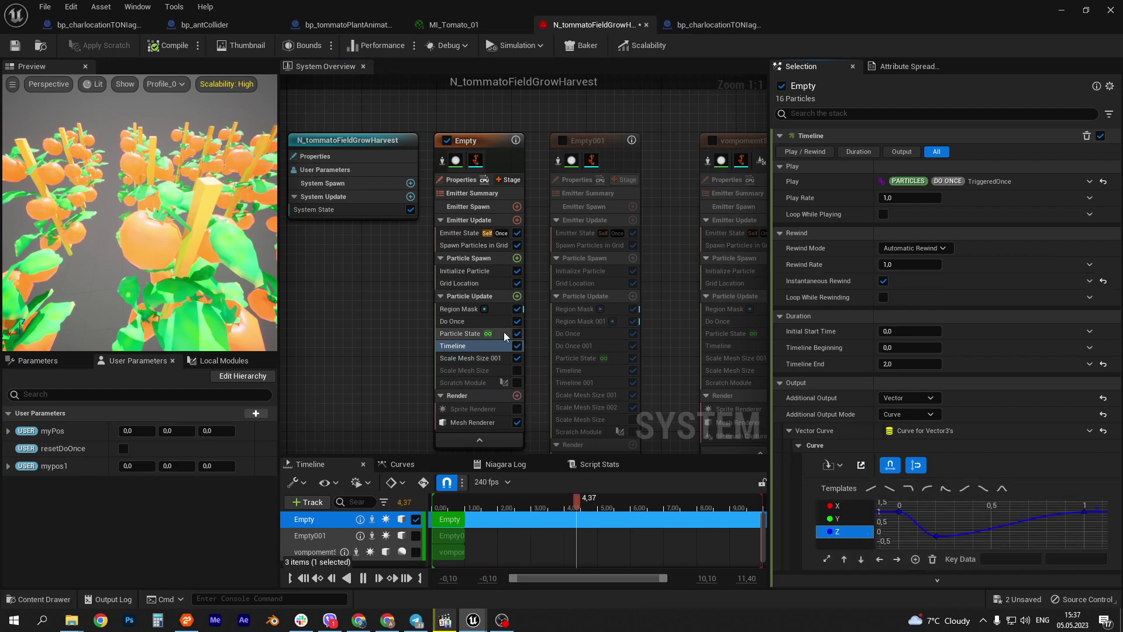
- Review Scale Mesh Size 001 and Mesh Renderer, then minimize the Niagara editor to the level
{"action": "left_click", "coordinate": [471, 358]}
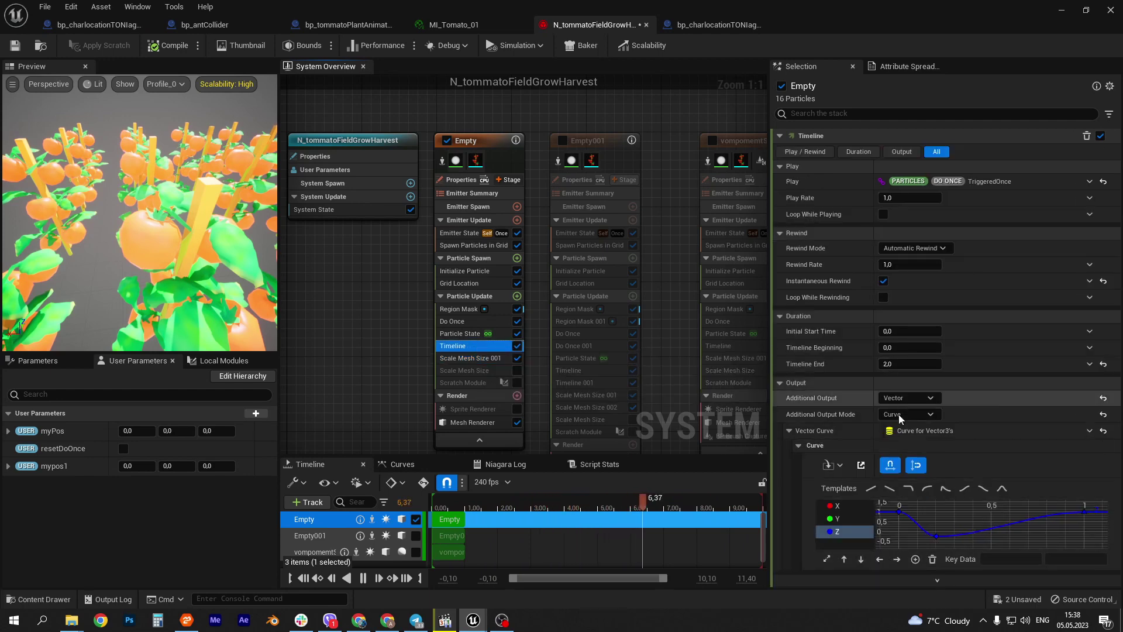
{"action": "left_click", "coordinate": [478, 359]}
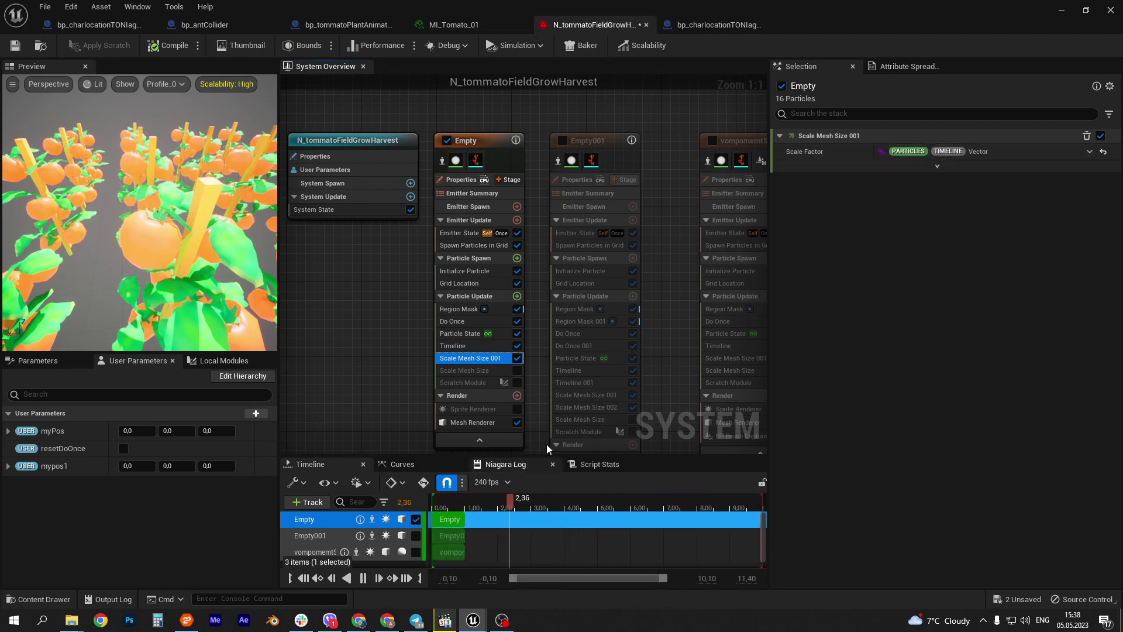
{"action": "left_click", "coordinate": [480, 422]}
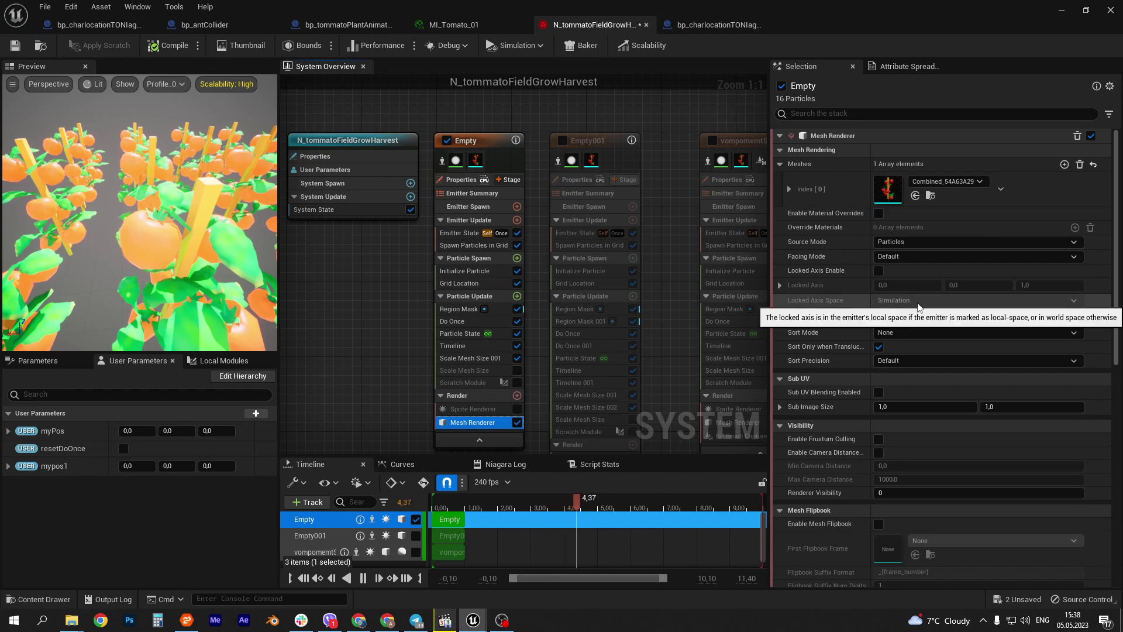
{"action": "left_click", "coordinate": [1061, 11]}
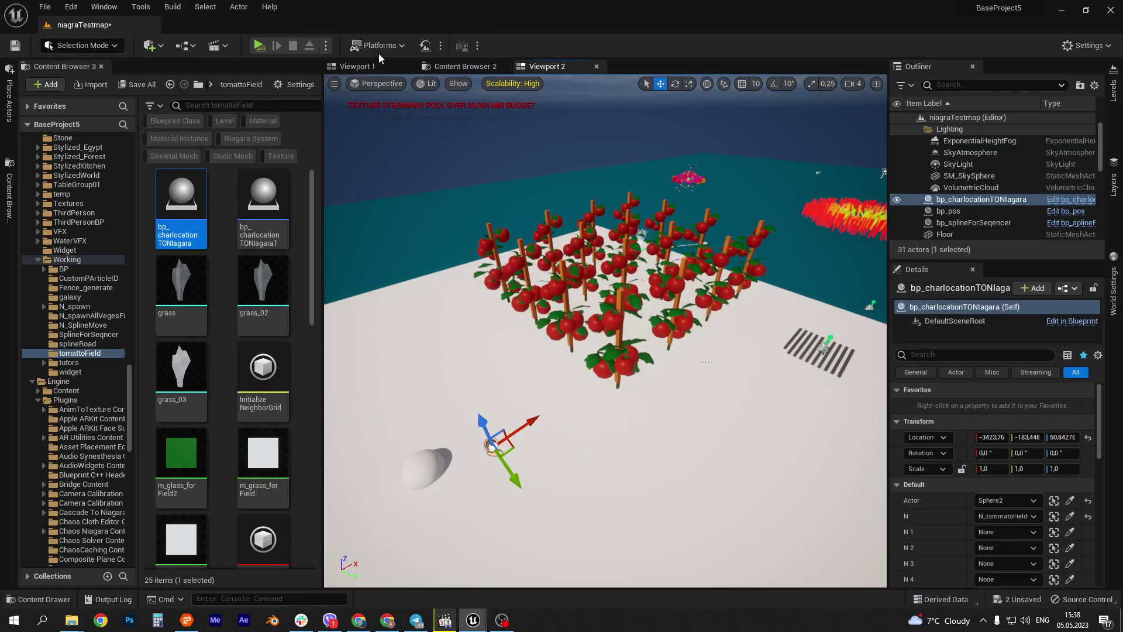
- Play the level and drag Sphere2 into the tomato field and back out toward the lower left
{"action": "left_click", "coordinate": [257, 49]}
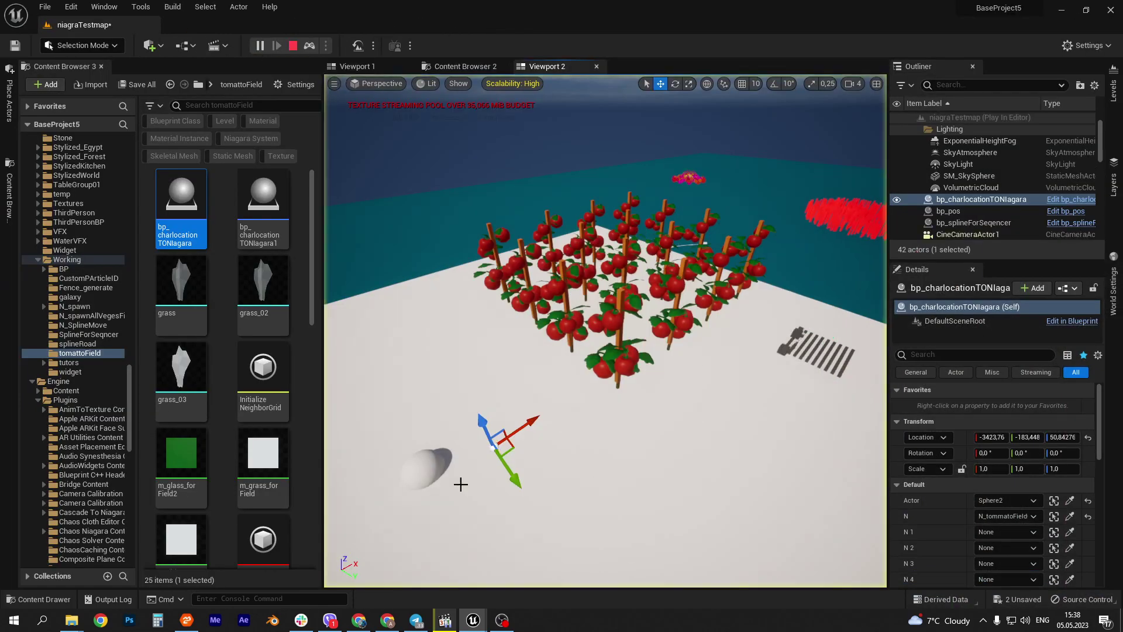
{"action": "left_click", "coordinate": [427, 469]}
{"action": "left_click_drag", "start_coordinate": [443, 471], "coordinate": [707, 309]}
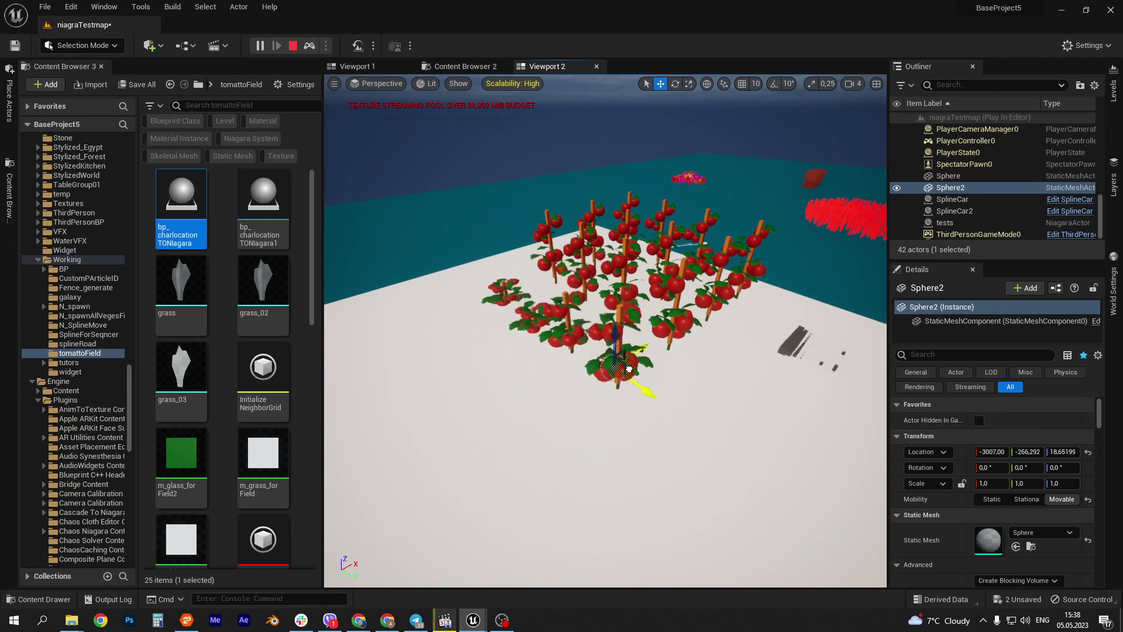
{"action": "left_click_drag", "start_coordinate": [666, 256], "coordinate": [516, 425]}
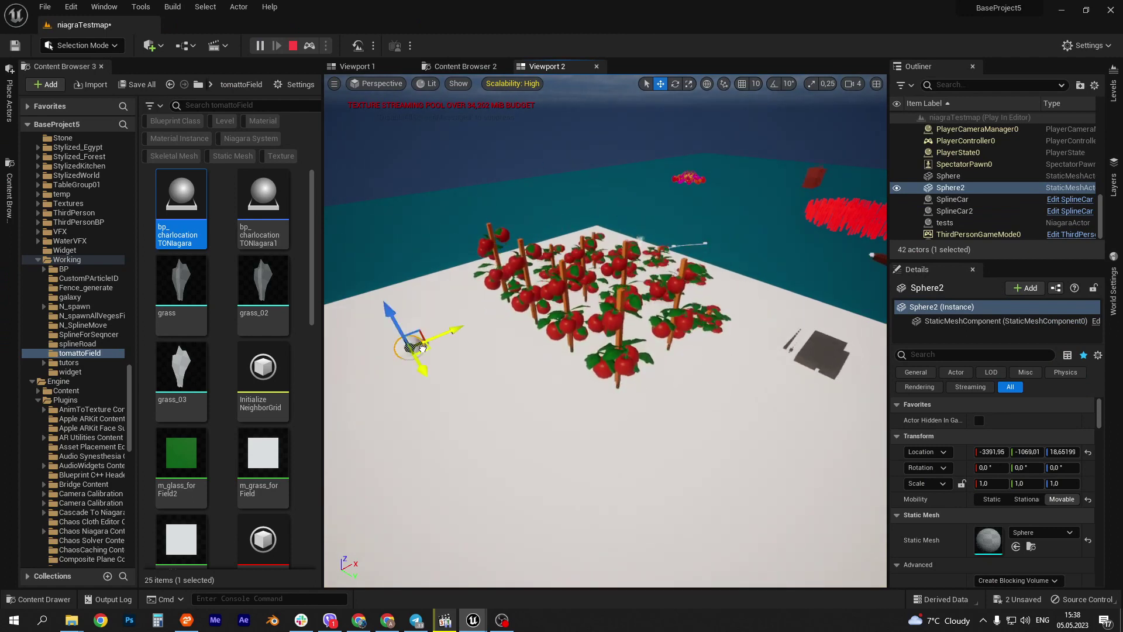